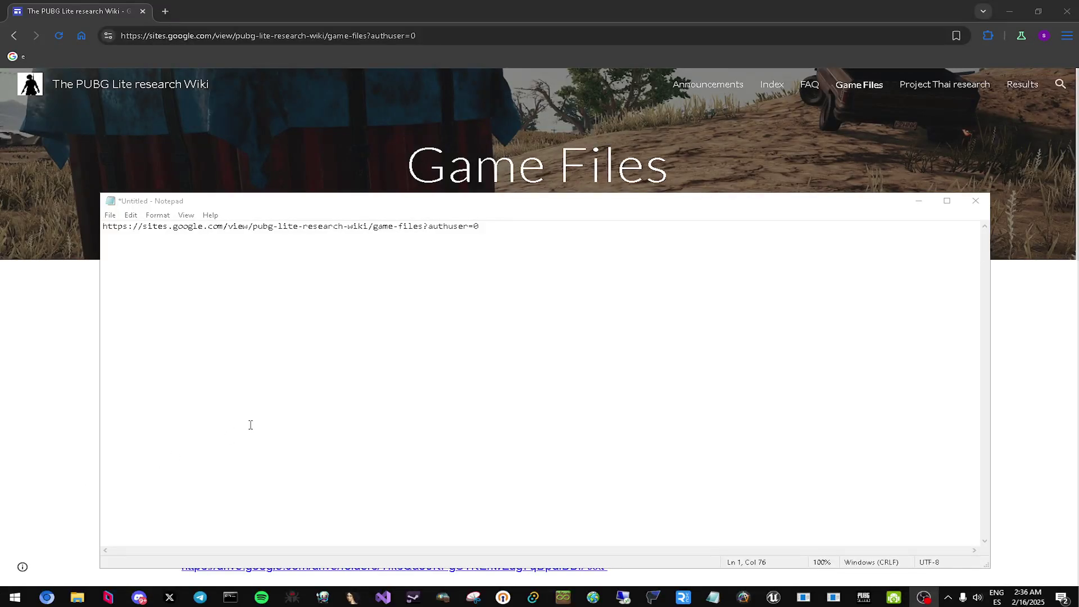
# Copy the wiki's Game Files page address from the Notepad note and load it in the browser.
pyautogui.moveTo(532, 201); pyautogui.dragTo(489, 232)
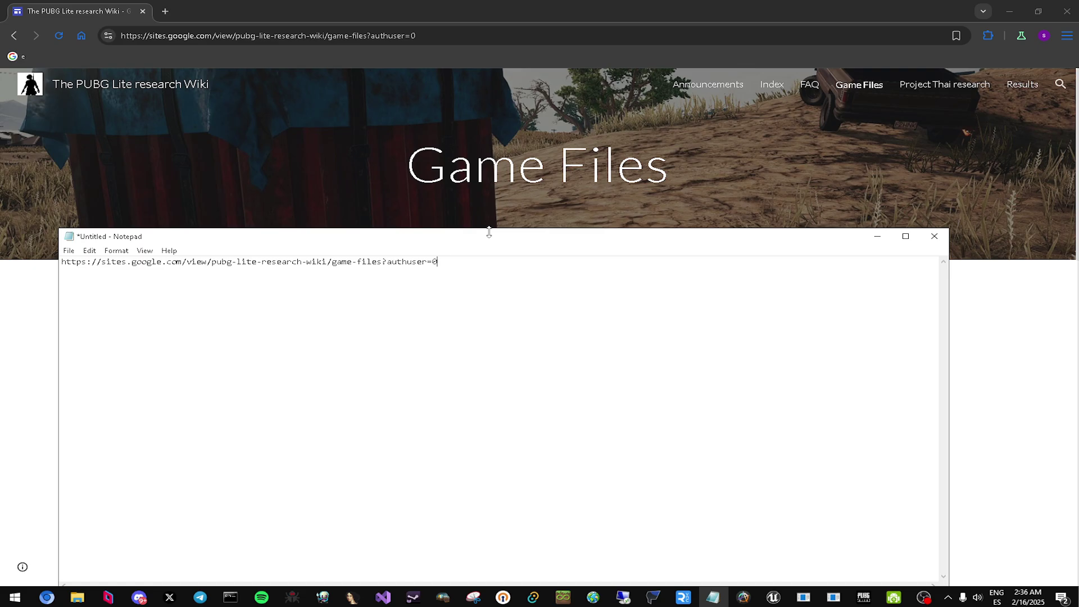
pyautogui.moveTo(470, 235); pyautogui.dragTo(656, 192)
pyautogui.moveTo(630, 215); pyautogui.dragTo(239, 66)
pyautogui.hotkey('ctrl', 'c')
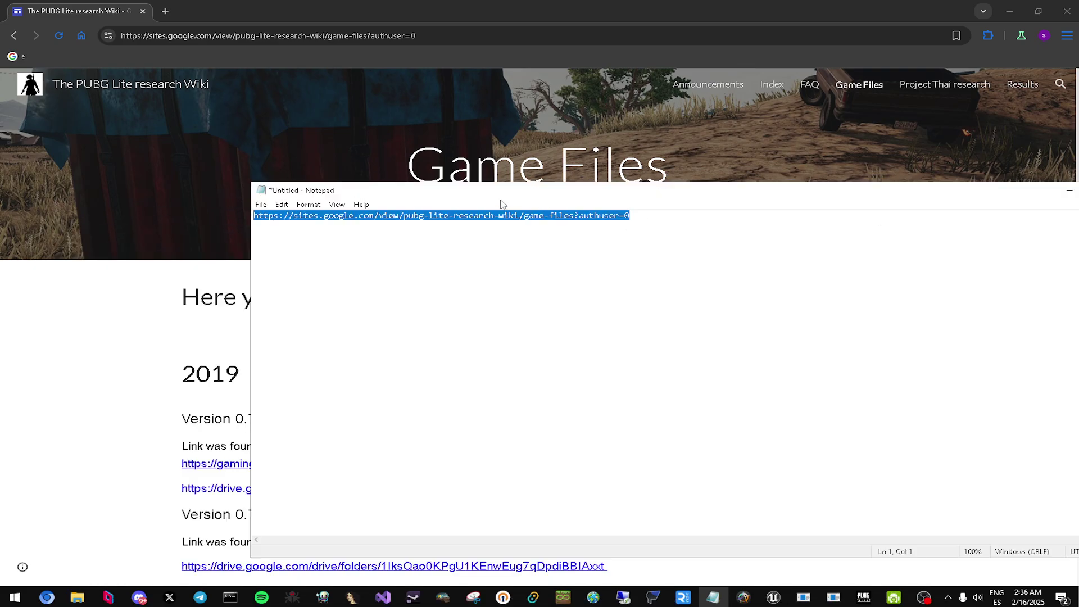
pyautogui.click(387, 36)
pyautogui.hotkey('ctrl', 'v')
pyautogui.tripleClick(509, 36)
pyautogui.hotkey('ctrl', 'v')
pyautogui.press('Return')
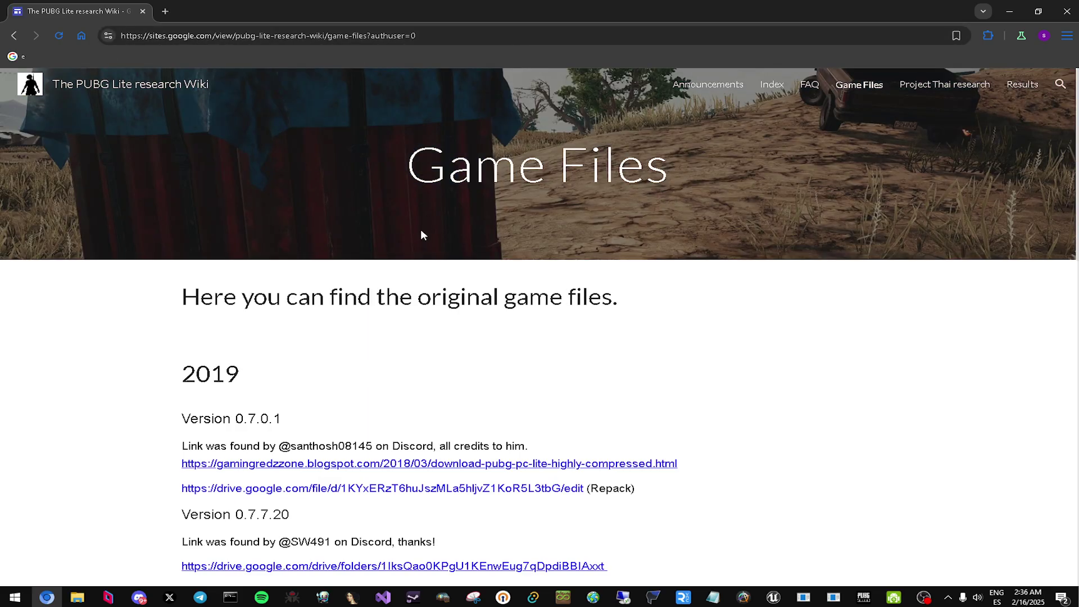
# Open the Google Drive link listed under Version 0.8.1.29 to view its download page, and close that page.
pyautogui.scroll(-4, 421, 228)
pyautogui.scroll(-5, 414, 243)
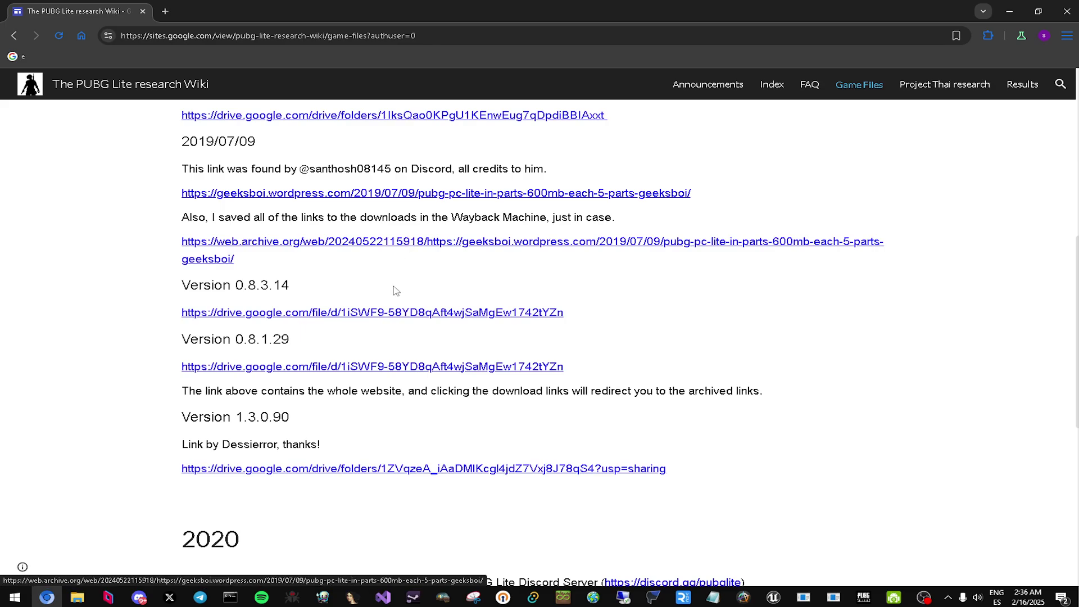
pyautogui.scroll(-2, 354, 273)
pyautogui.scroll(1, 354, 270)
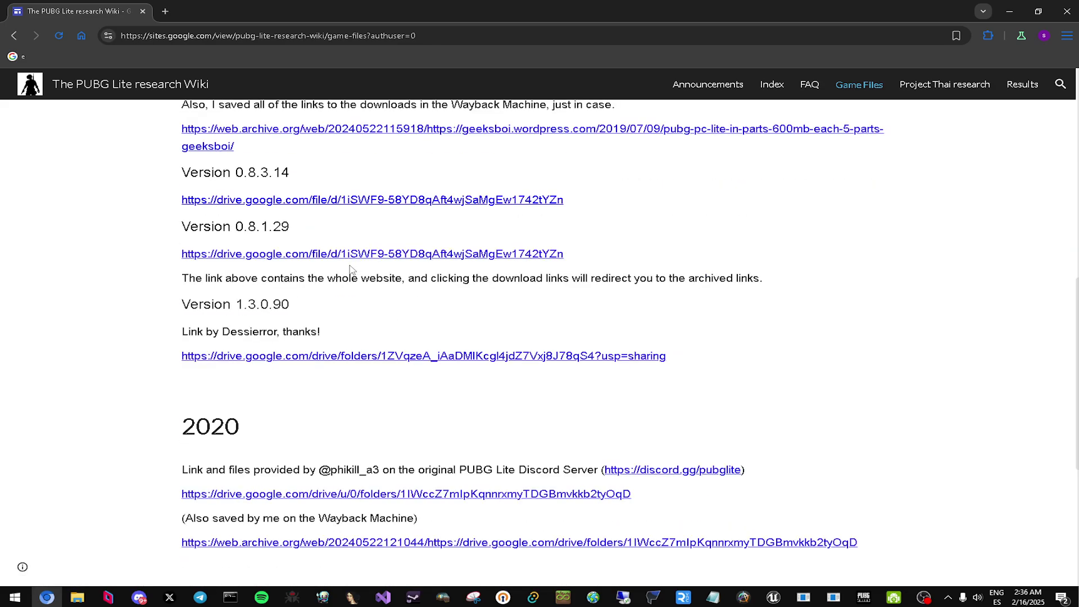
pyautogui.moveTo(173, 257)
pyautogui.mouseDown()
pyautogui.moveTo(574, 255)
pyautogui.moveTo(488, 258)
pyautogui.moveTo(181, 107)
pyautogui.moveTo(186, 264)
pyautogui.mouseUp()
pyautogui.click(629, 261)
pyautogui.click(279, 254)
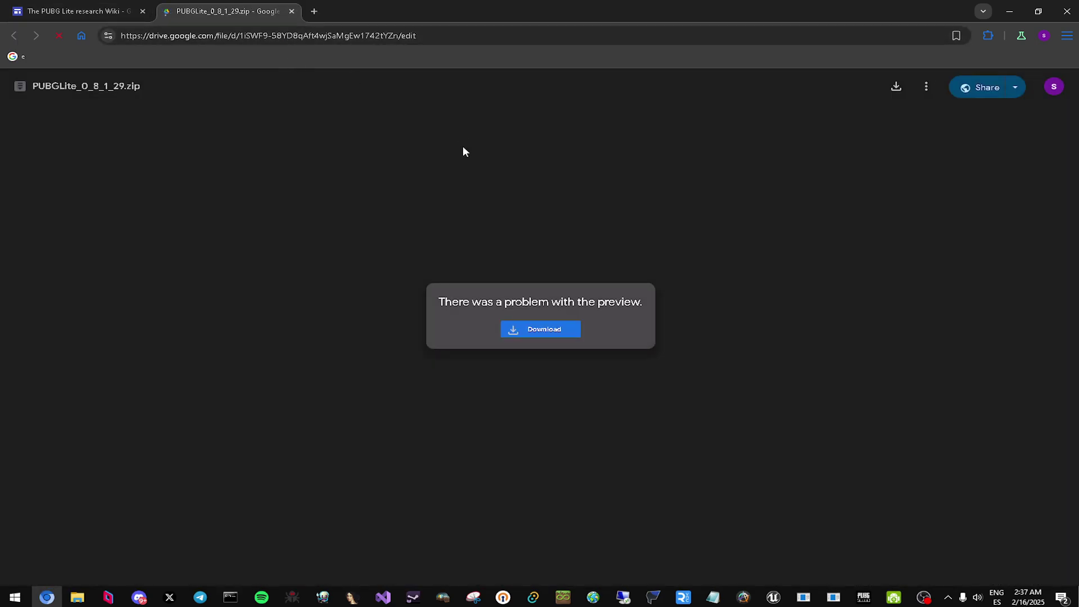
pyautogui.click(292, 11)
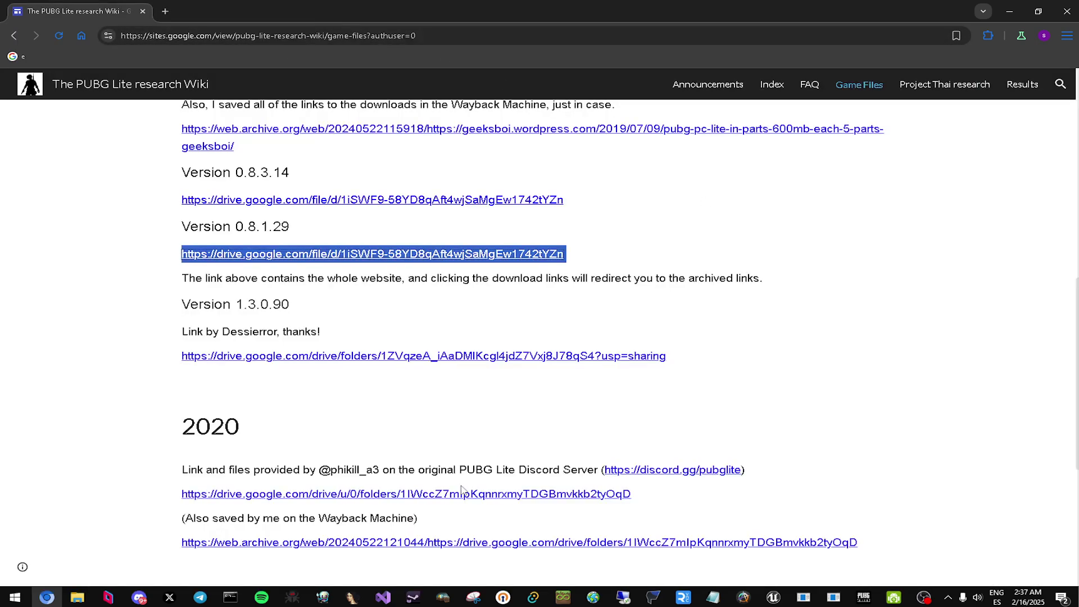
# Switch to Discord and find the post with PUBGLitething.rar in the OG:BG server's announcements channel.
pyautogui.click(140, 597)
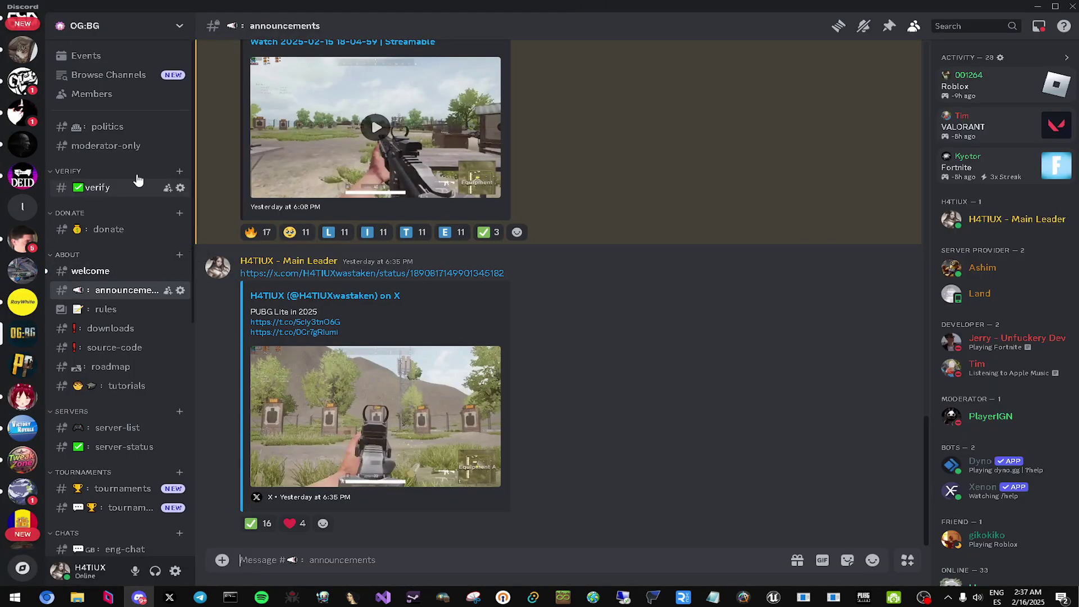
pyautogui.click(110, 190)
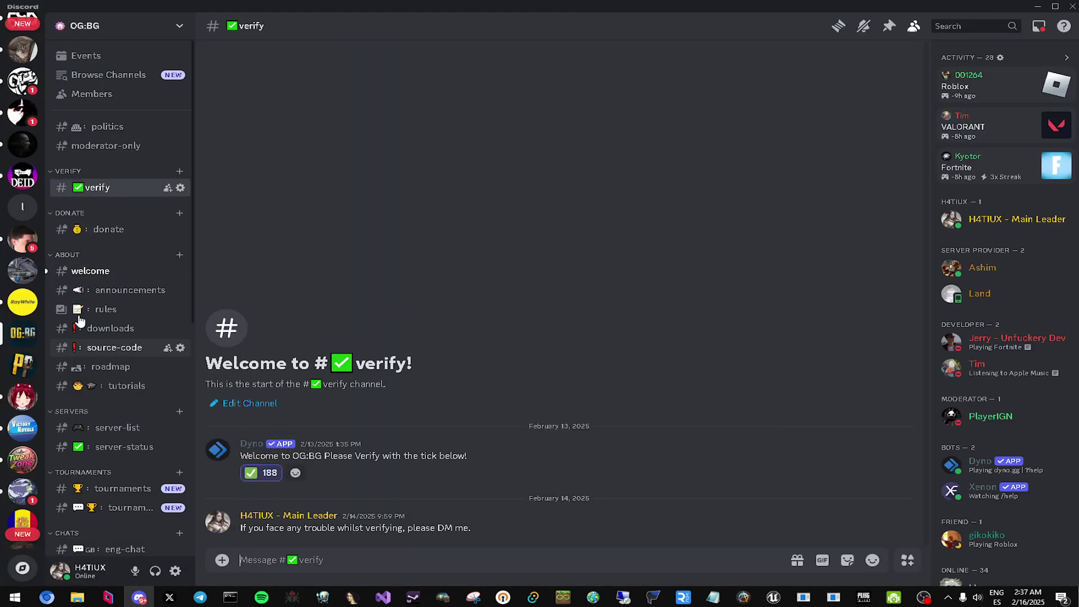
pyautogui.click(113, 292)
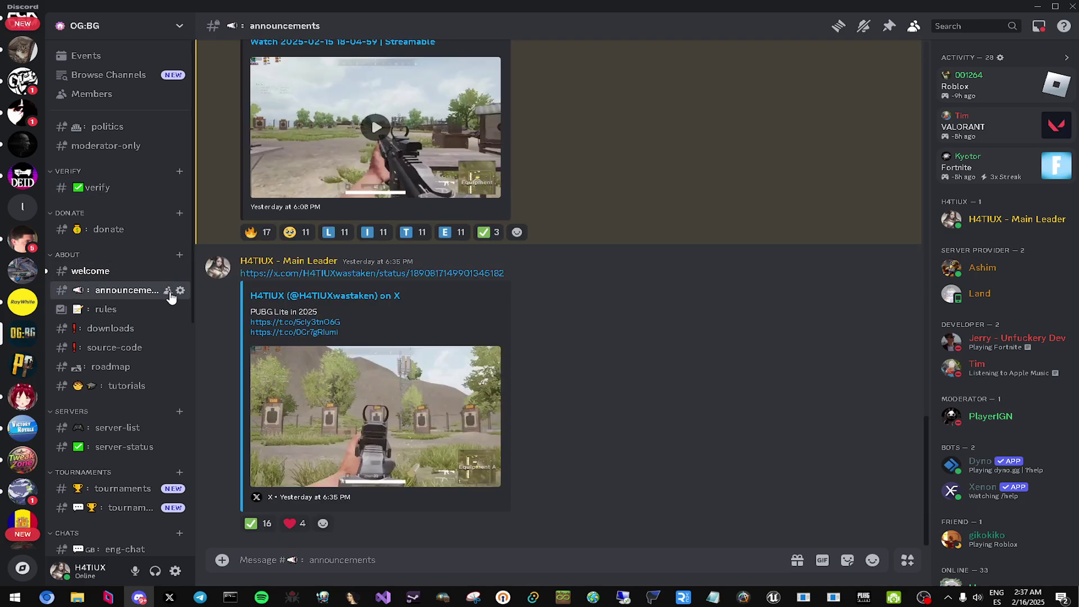
pyautogui.scroll(5, 455, 450)
pyautogui.scroll(10, 454, 450)
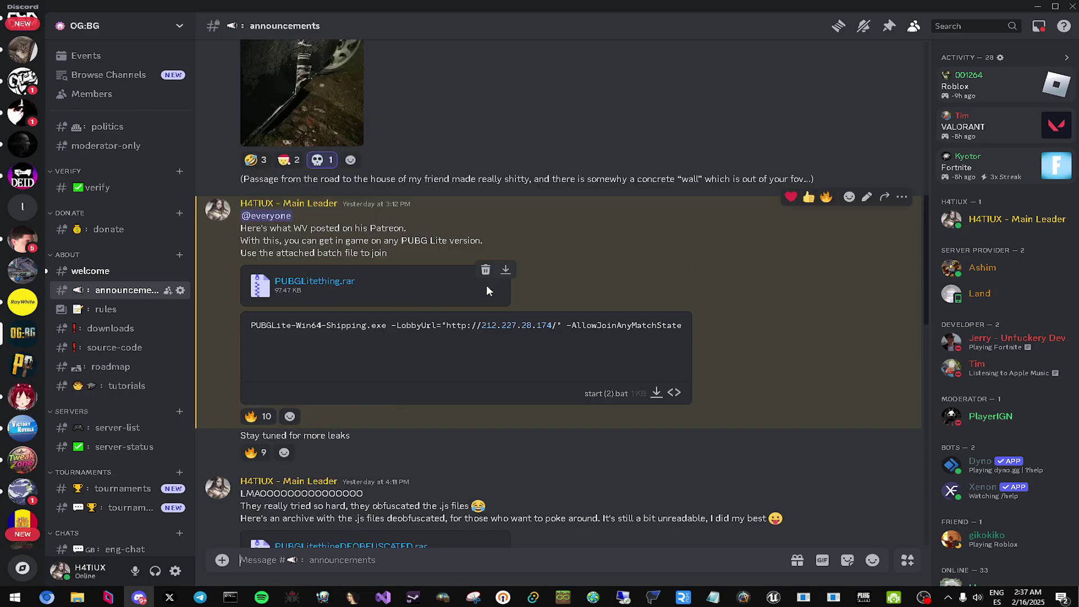
# Download the PUBGLitething.rar attachment and save it in the Downloads folder.
pyautogui.click(506, 271)
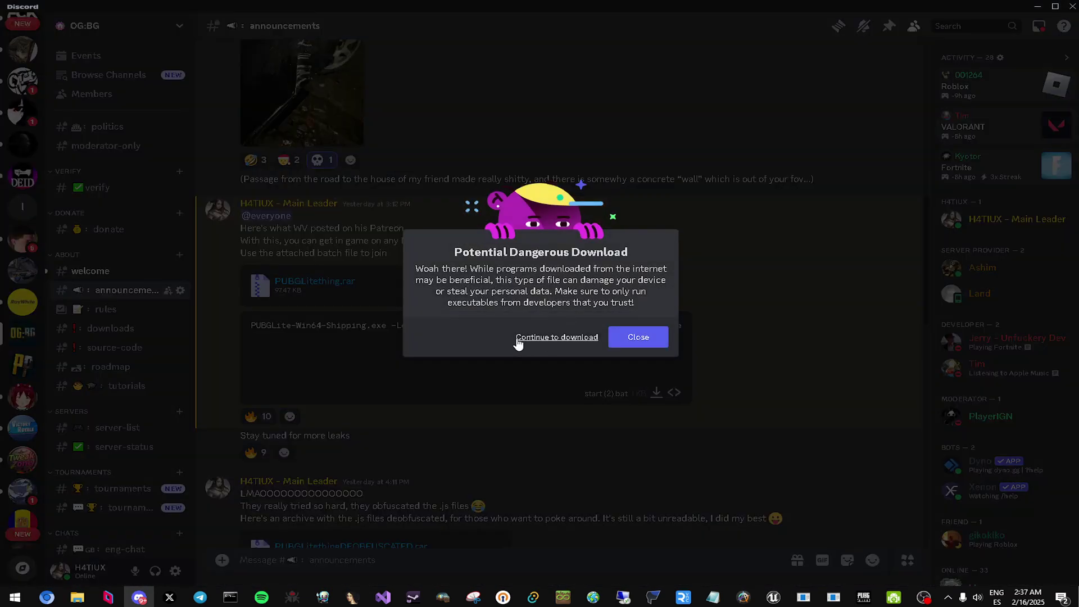
pyautogui.click(546, 339)
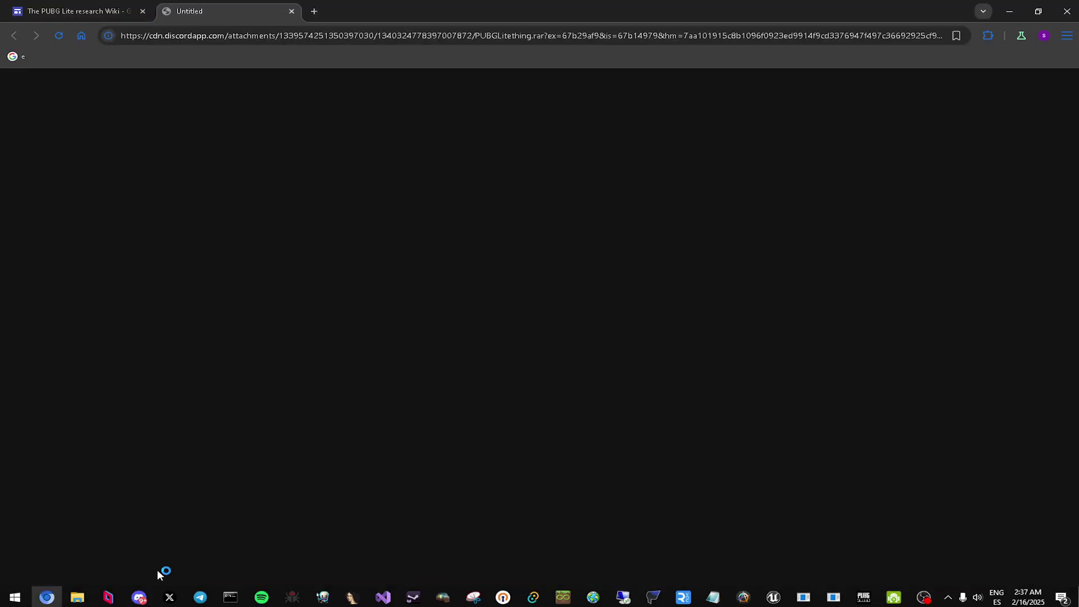
pyautogui.click(139, 597)
pyautogui.moveTo(482, 326); pyautogui.dragTo(552, 326)
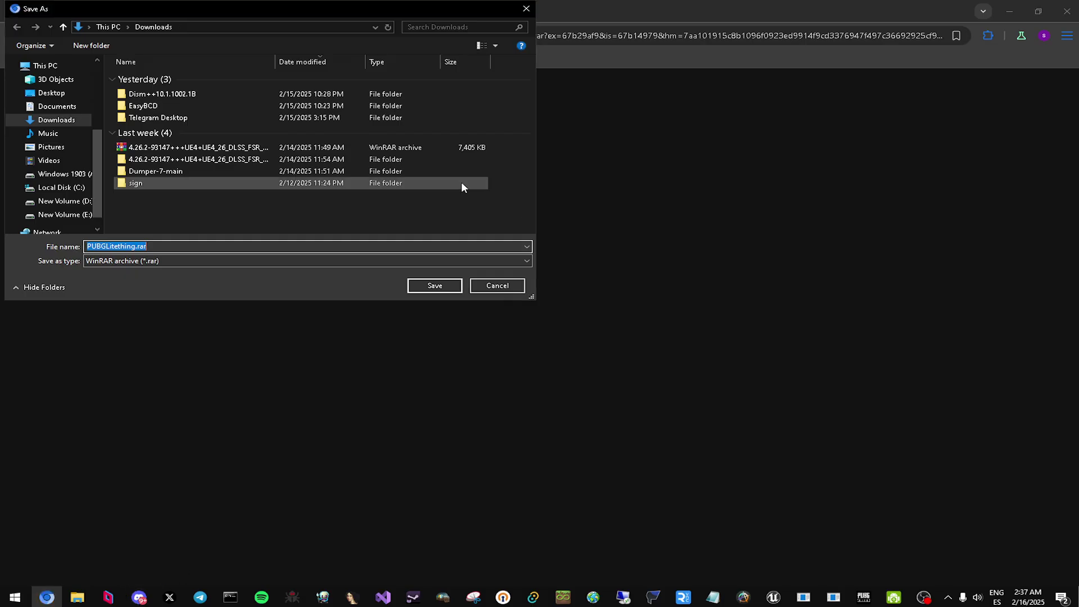
pyautogui.click(435, 283)
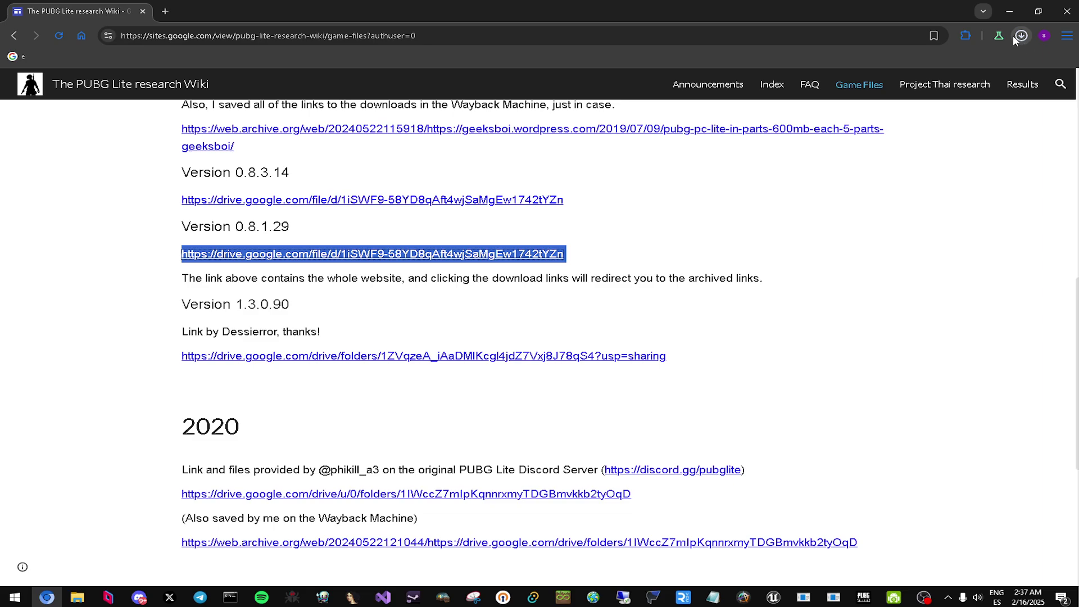
# Show the downloaded PUBGLitething.rar in its folder and extract it there.
pyautogui.click(1022, 35)
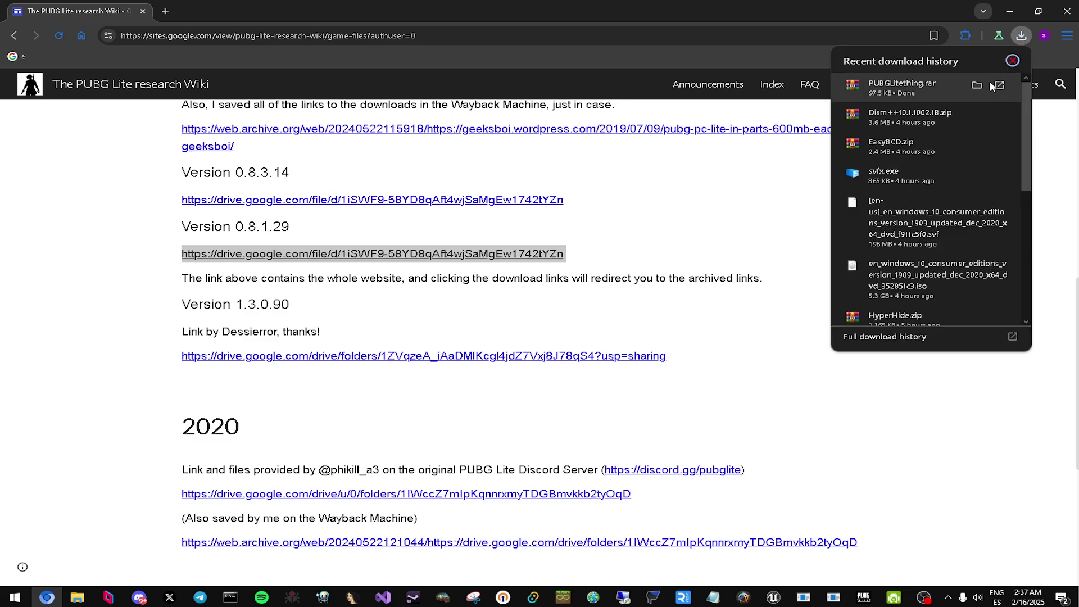
pyautogui.click(1012, 86)
pyautogui.rightClick(275, 192)
pyautogui.click(349, 248)
# Open index.html from the extracted nested PUBGLitething folder in the browser.
pyautogui.doubleClick(255, 189)
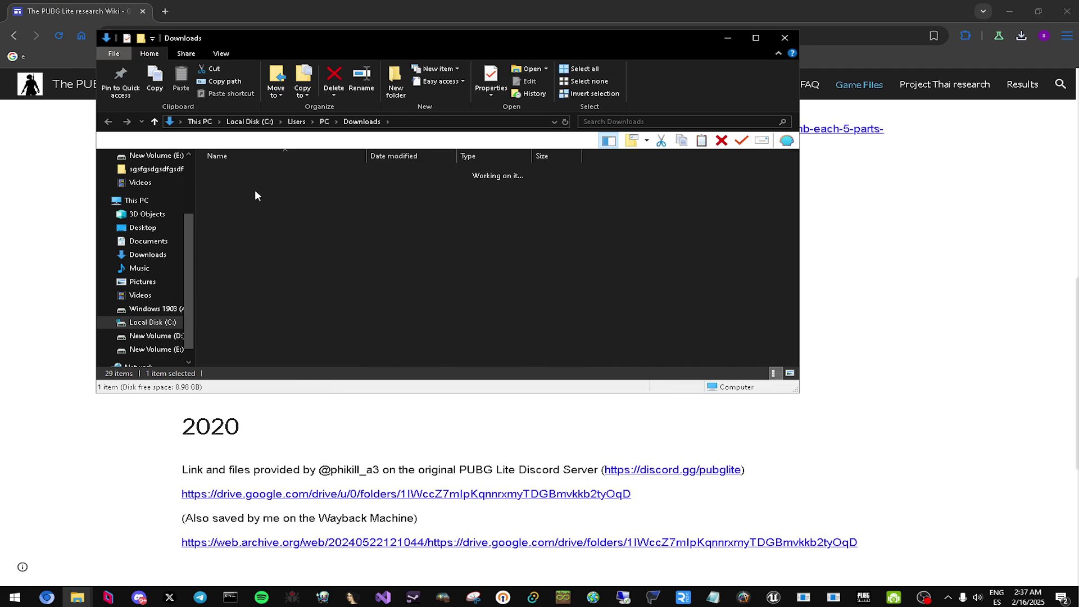
pyautogui.doubleClick(258, 173)
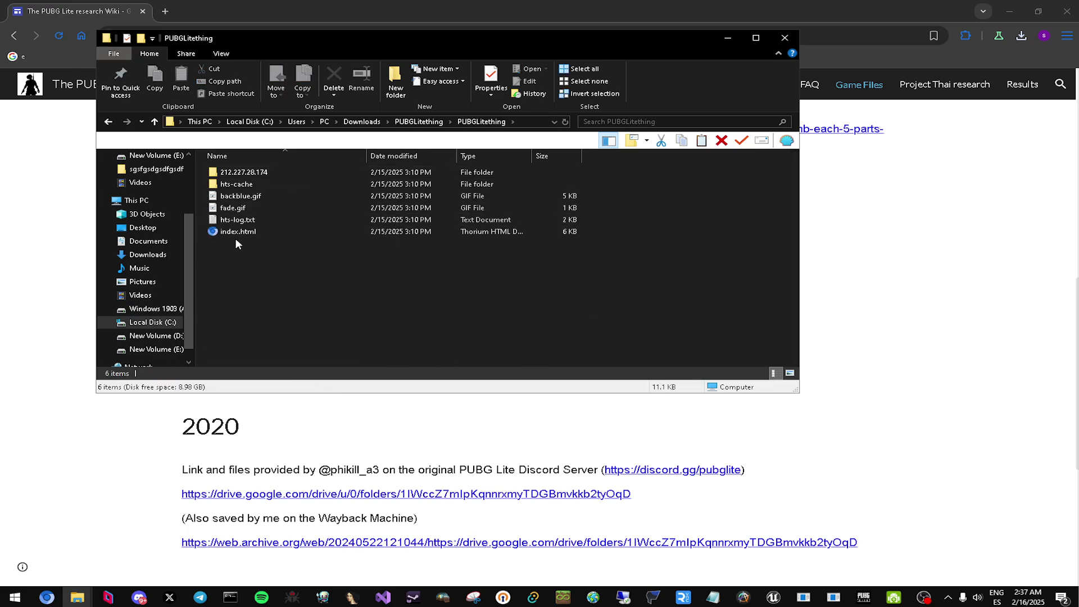
pyautogui.doubleClick(250, 233)
# Copy the local index.html page's address into Notepad below the wiki link, leaving a blank line between, and close the page's tab.
pyautogui.hotkey('ctrl', 'l')
pyautogui.hotkey('ctrl', 'c')
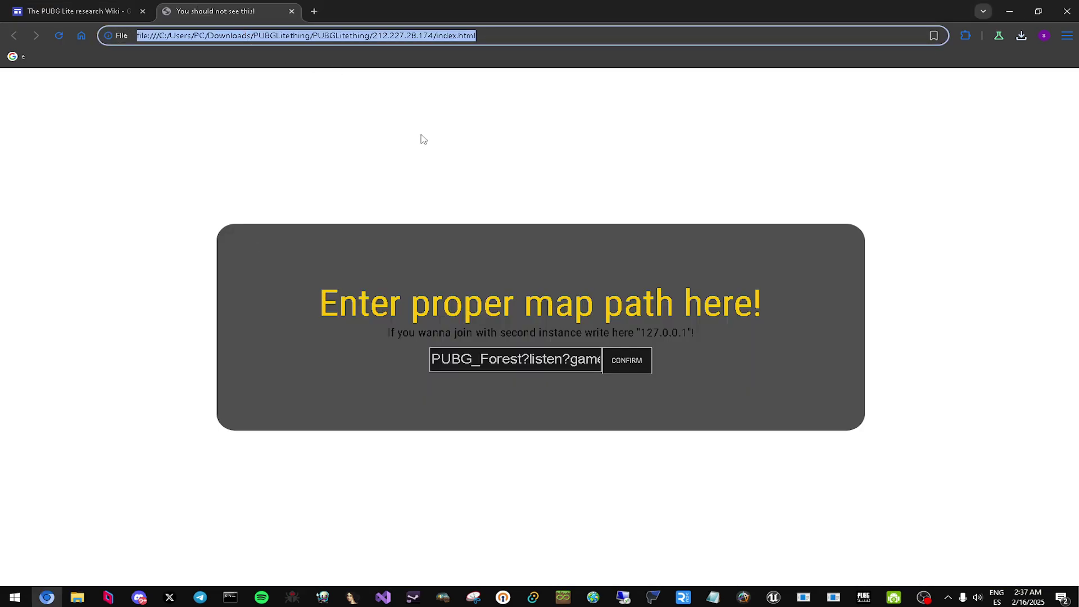
pyautogui.click(713, 597)
pyautogui.click(669, 263)
pyautogui.press('Return')
pyautogui.press('Return')
pyautogui.hotkey('ctrl', 'v')
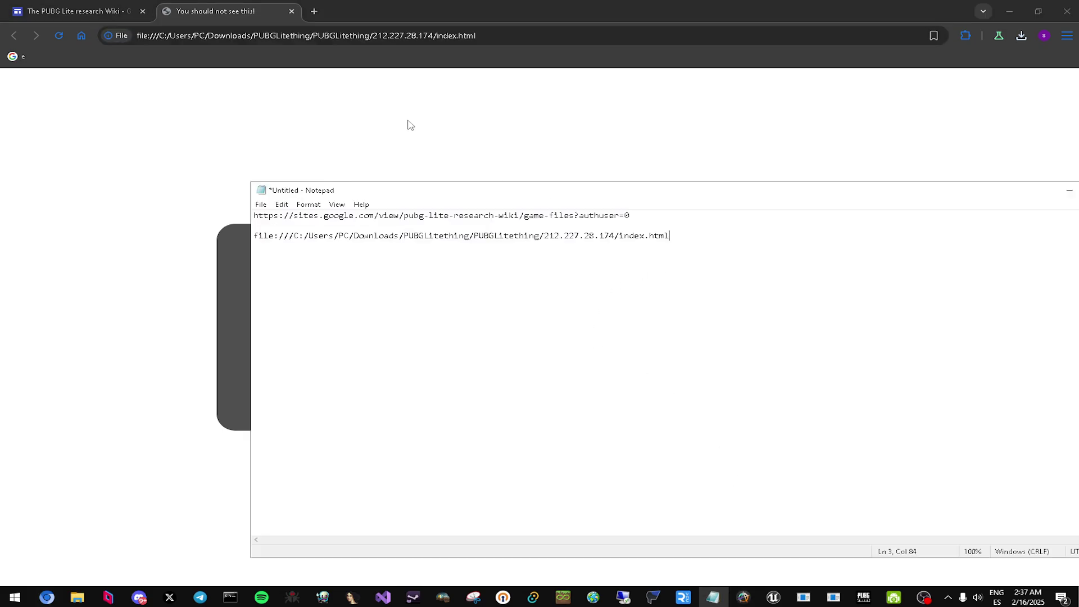
pyautogui.moveTo(669, 196); pyautogui.dragTo(437, 176)
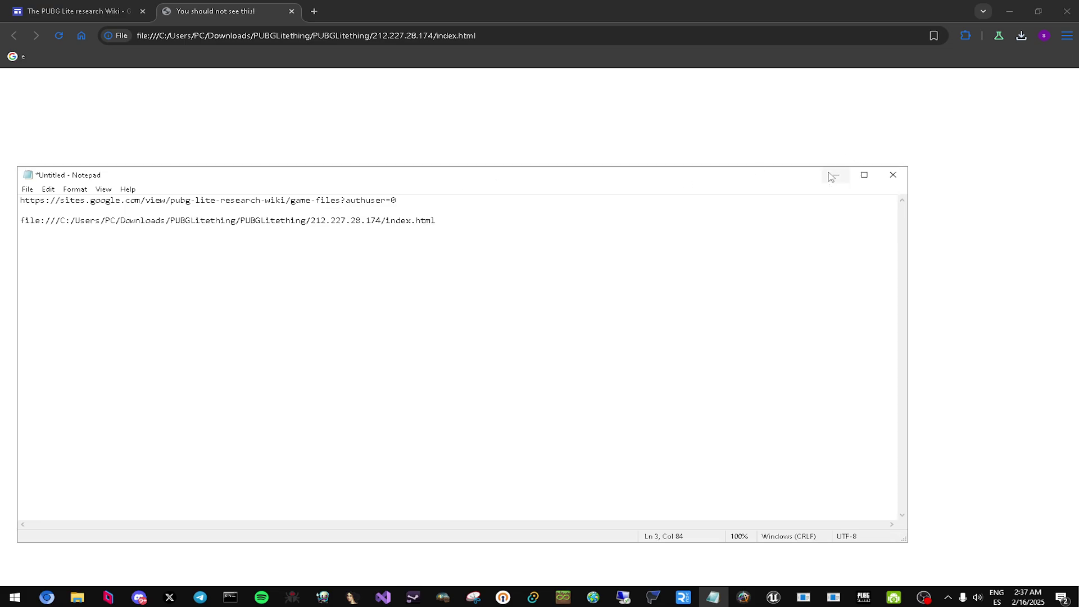
pyautogui.hotkey('alt', 'Tab')
pyautogui.click(292, 12)
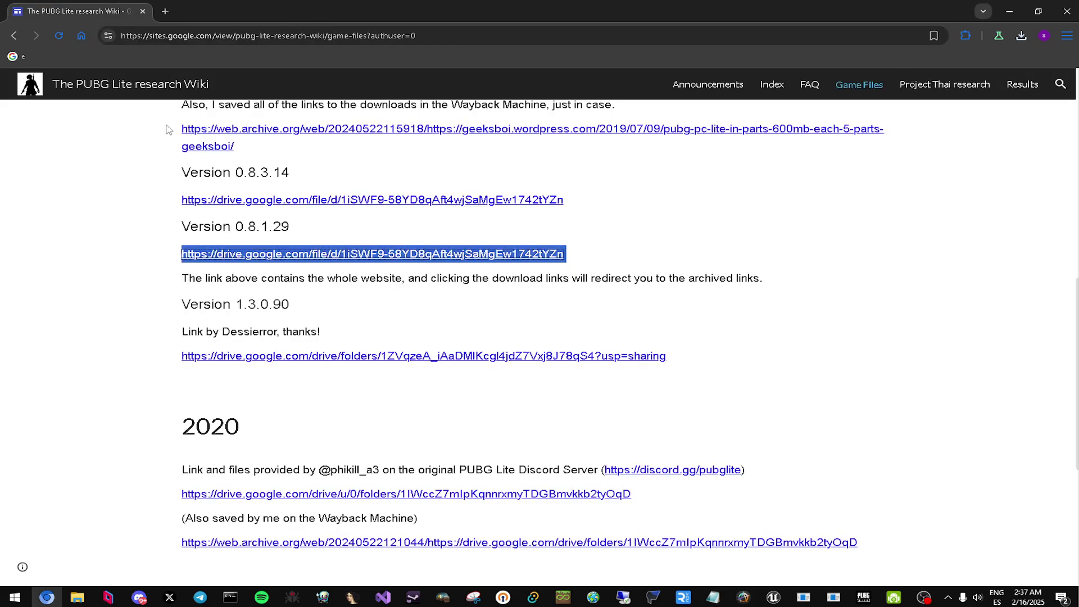
# Go to drive E: in File Explorer and open the PUBGLite folder inside PUBGLite_0_8_1_29.
pyautogui.moveTo(77, 597)
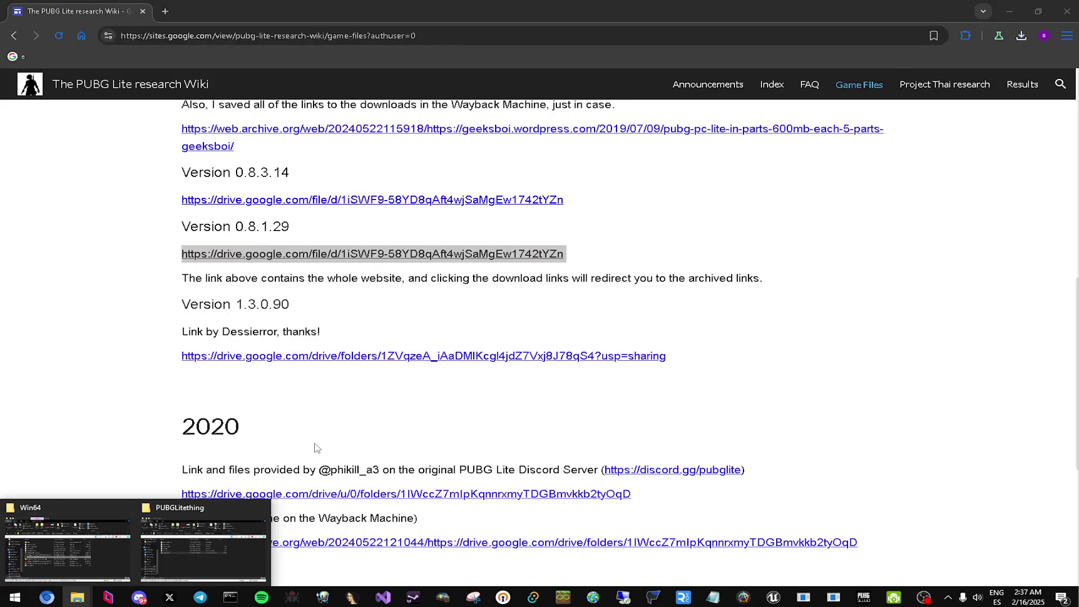
pyautogui.click(62, 538)
pyautogui.click(152, 349)
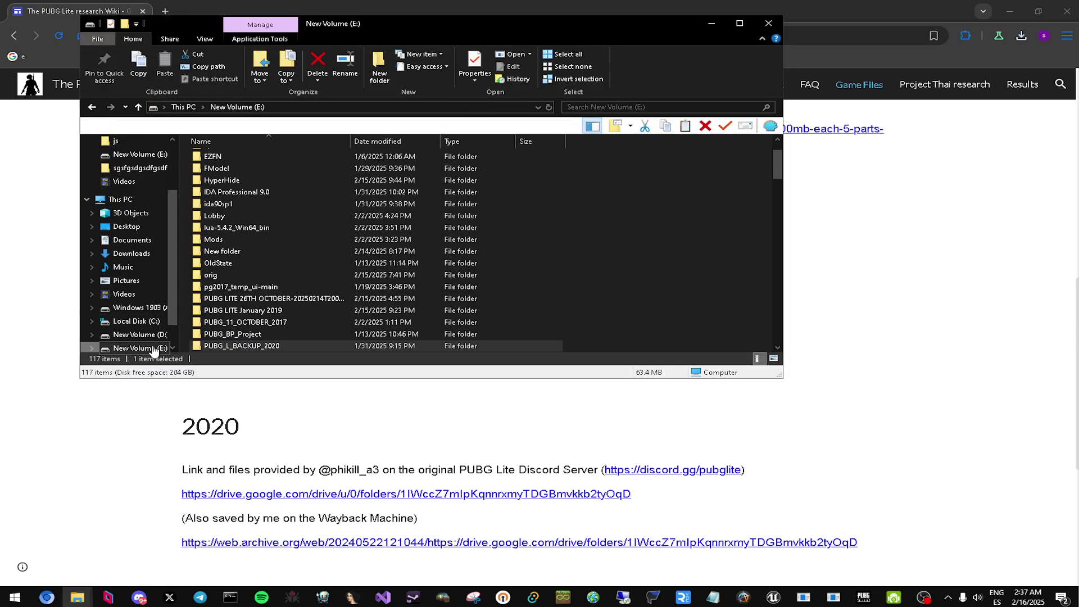
pyautogui.scroll(-8, 294, 277)
pyautogui.scroll(3, 295, 277)
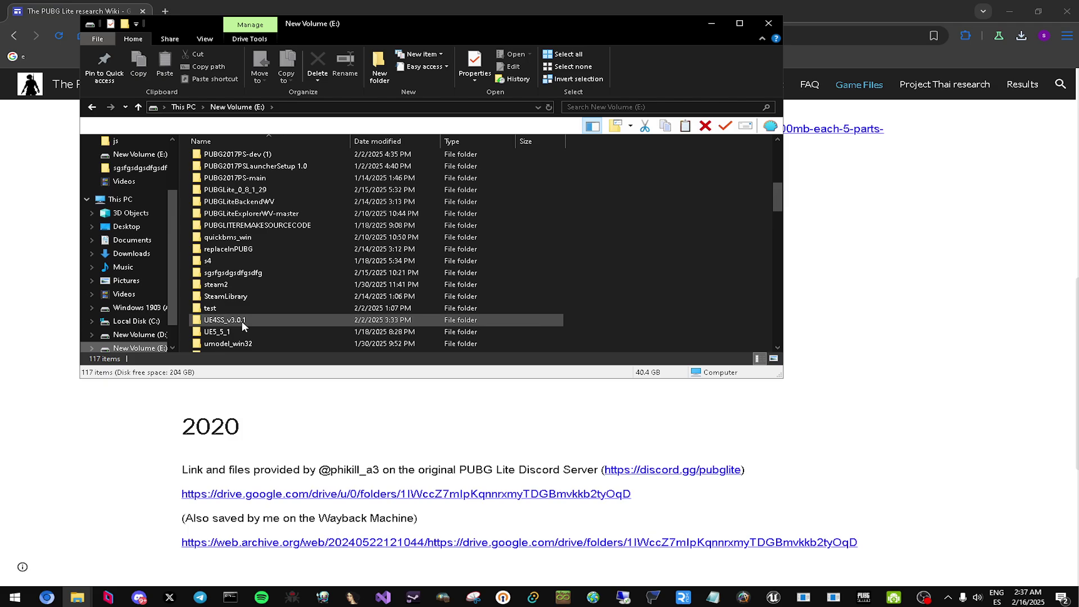
pyautogui.doubleClick(262, 191)
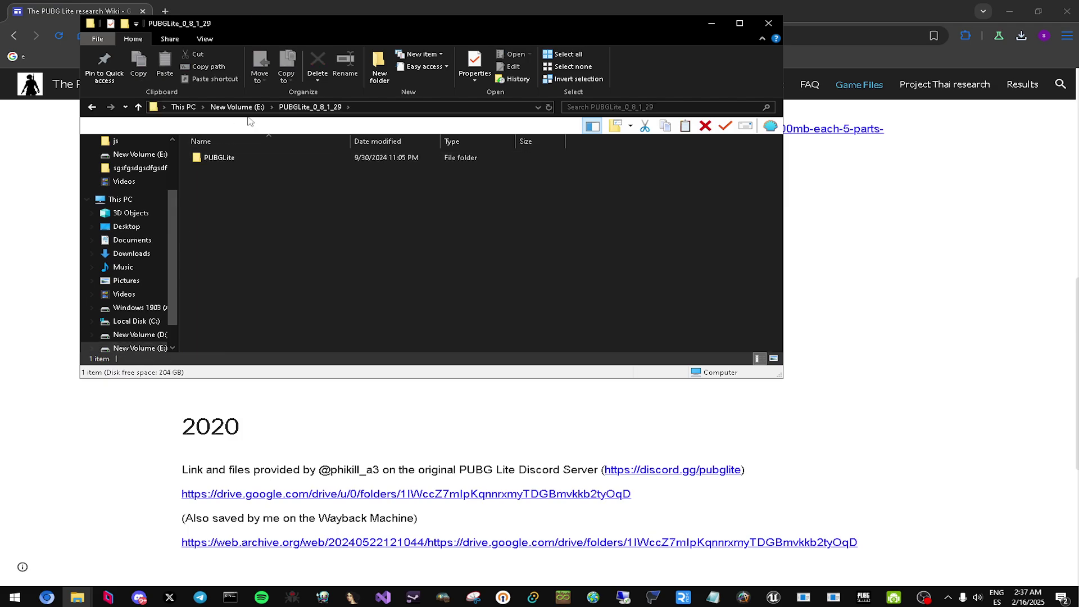
pyautogui.doubleClick(213, 158)
# Run Launcher.exe from the PUBGLite folder and start the PUBG Lite Backend server for it.
pyautogui.scroll(-5, 266, 271)
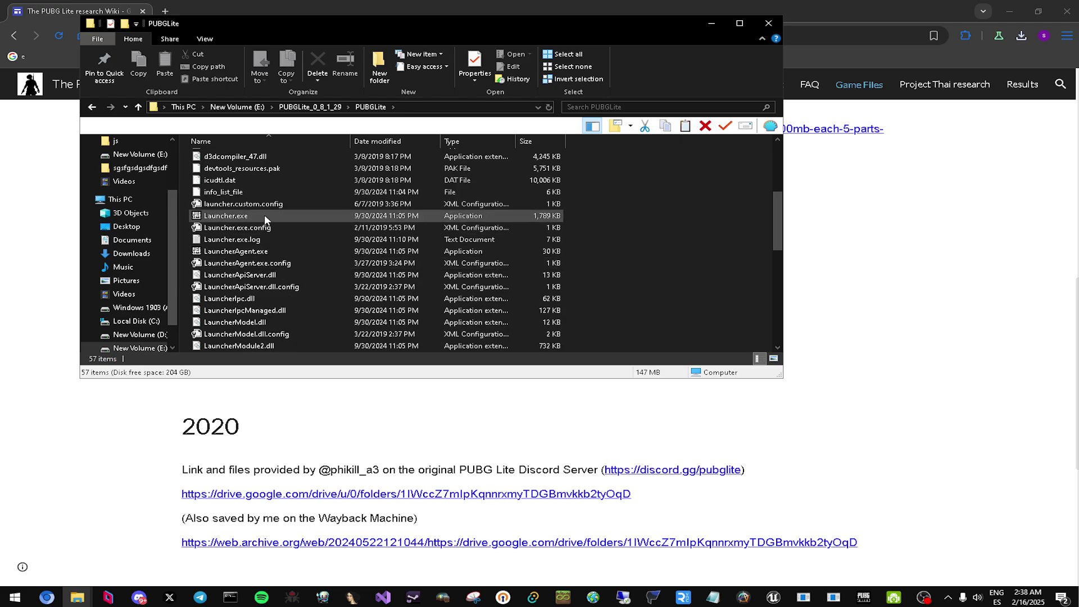
pyautogui.doubleClick(264, 215)
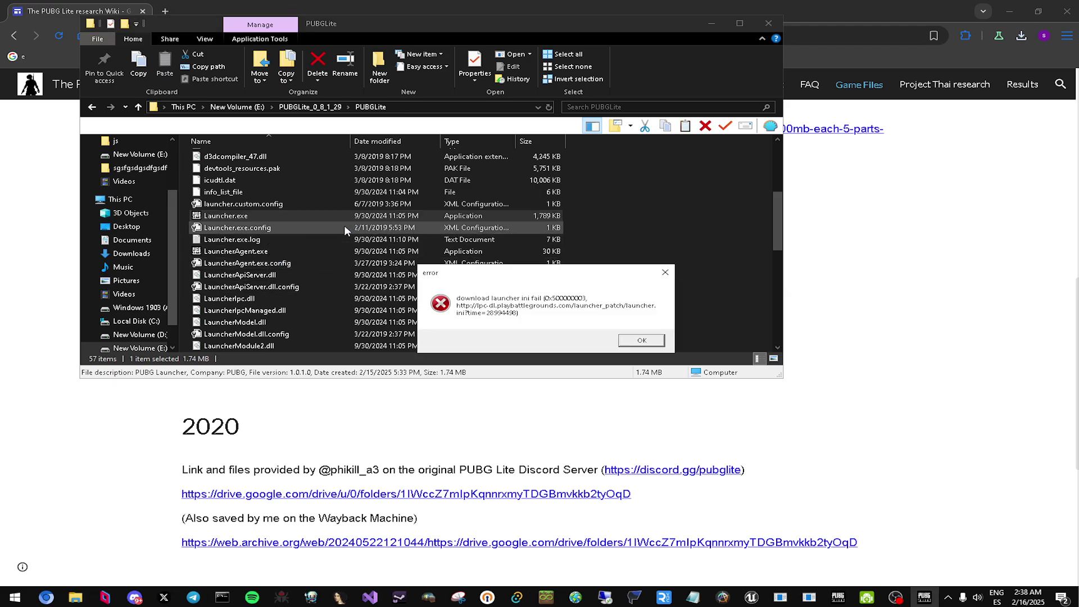
pyautogui.click(642, 340)
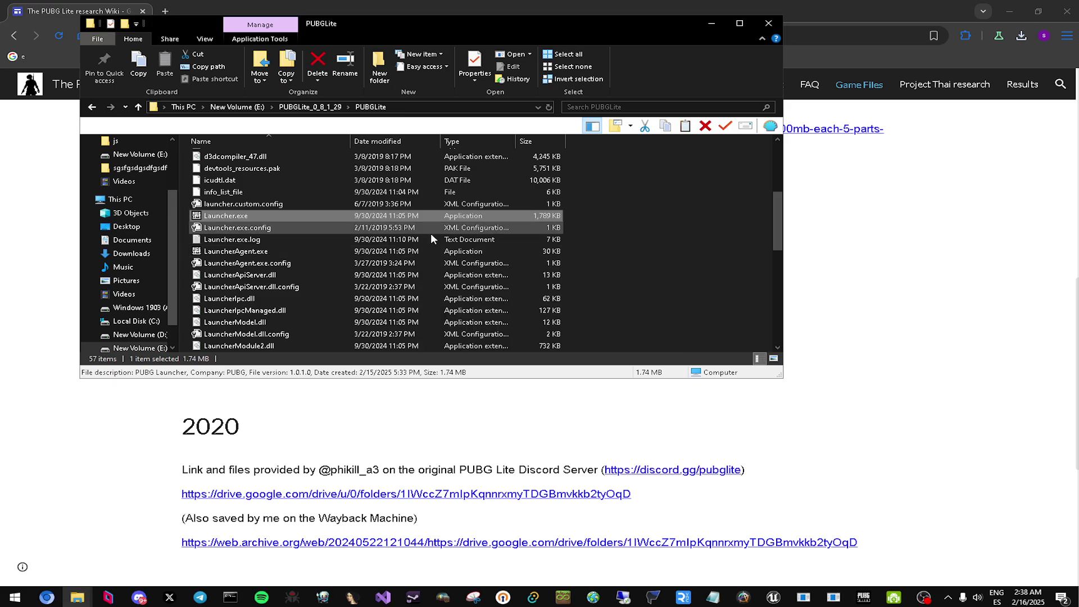
pyautogui.click(834, 597)
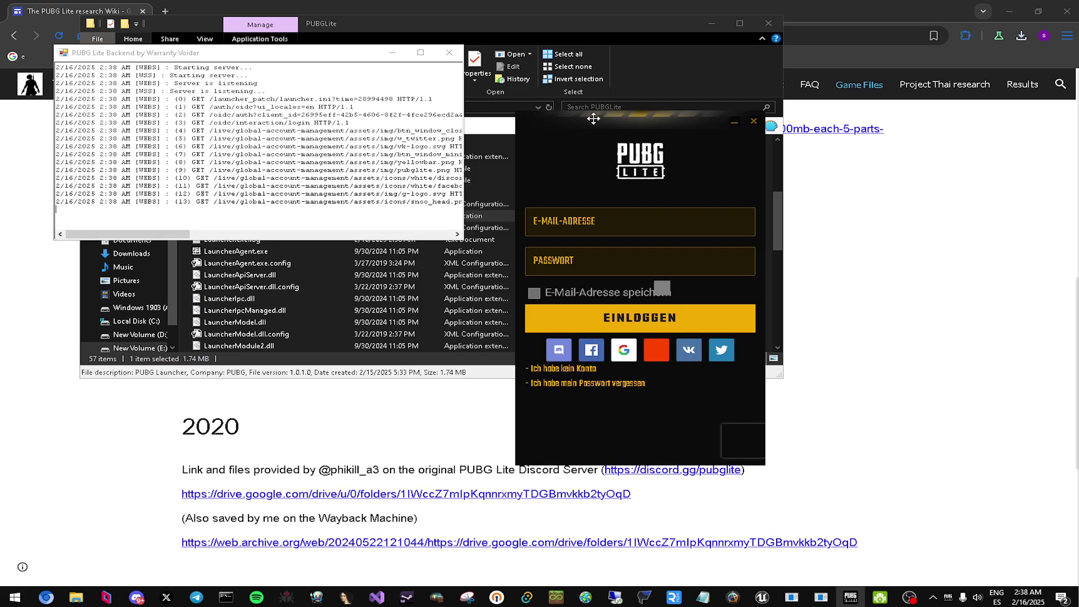
# Return to File Explorer and open the Client\ShadowTrackerExtra\Binaries\Win64 folder of the PUBGLite installation.
pyautogui.click(669, 69)
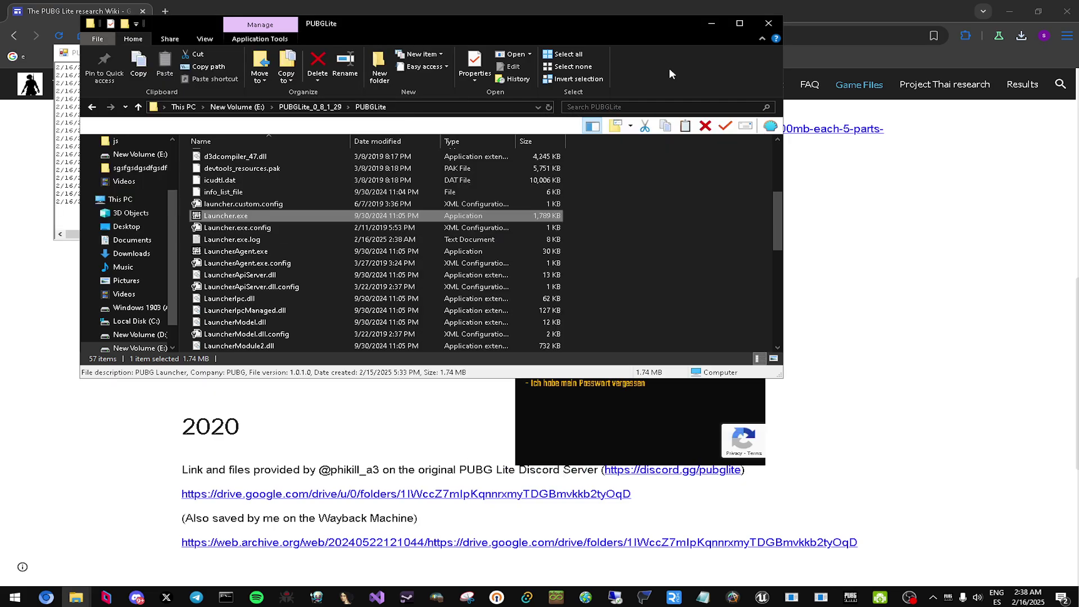
pyautogui.scroll(5, 219, 213)
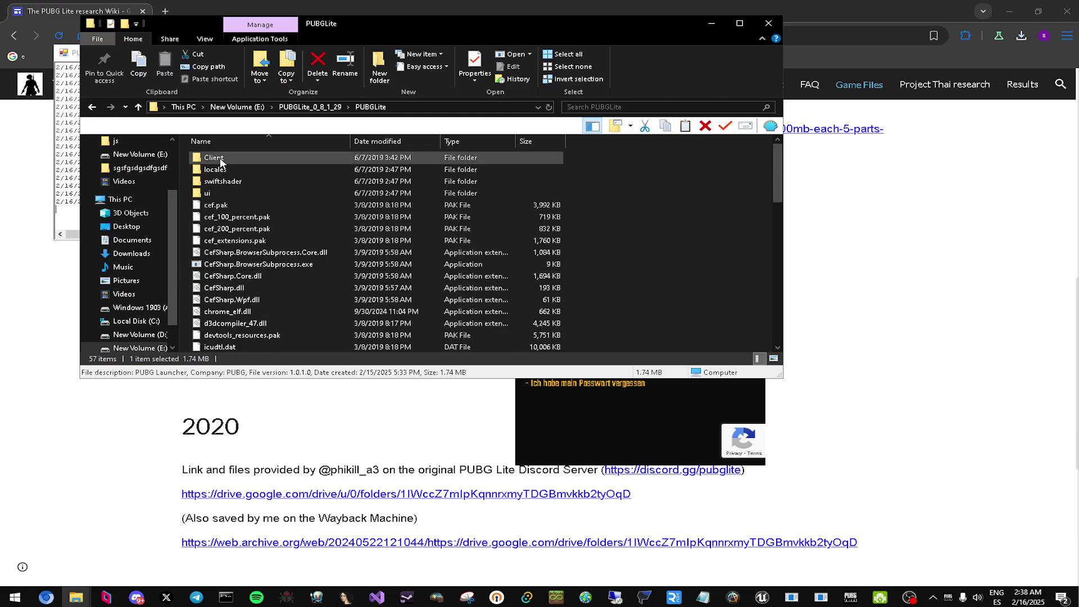
pyautogui.doubleClick(221, 162)
pyautogui.doubleClick(231, 171)
pyautogui.click(231, 160)
pyautogui.doubleClick(232, 160)
pyautogui.doubleClick(230, 159)
# Create a new text document in the Win64 folder, maximize the window and show the file name extensions setting.
pyautogui.rightClick(233, 251)
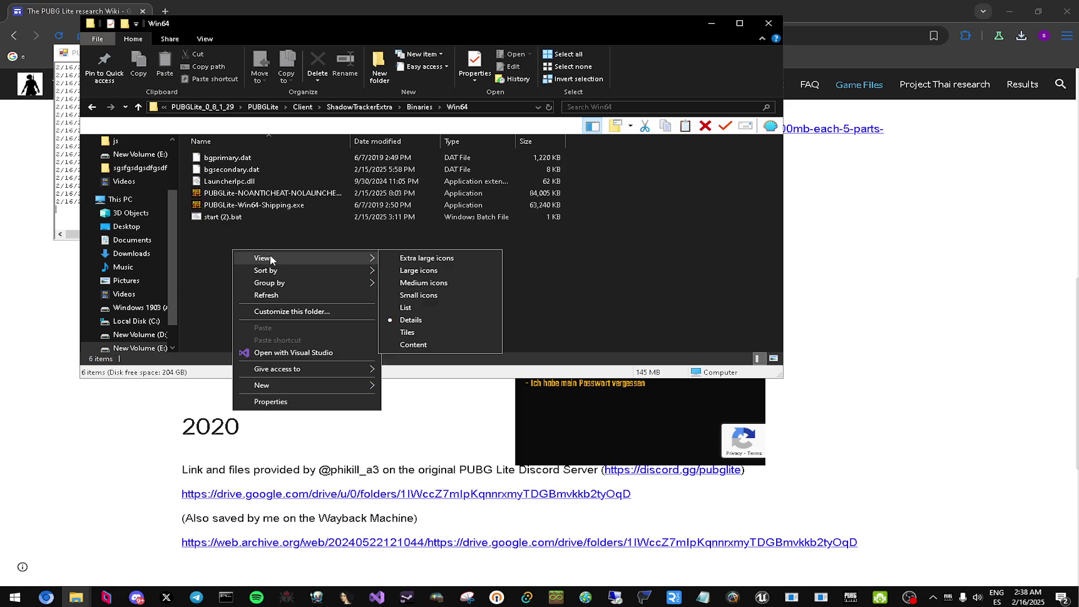
pyautogui.moveTo(271, 385)
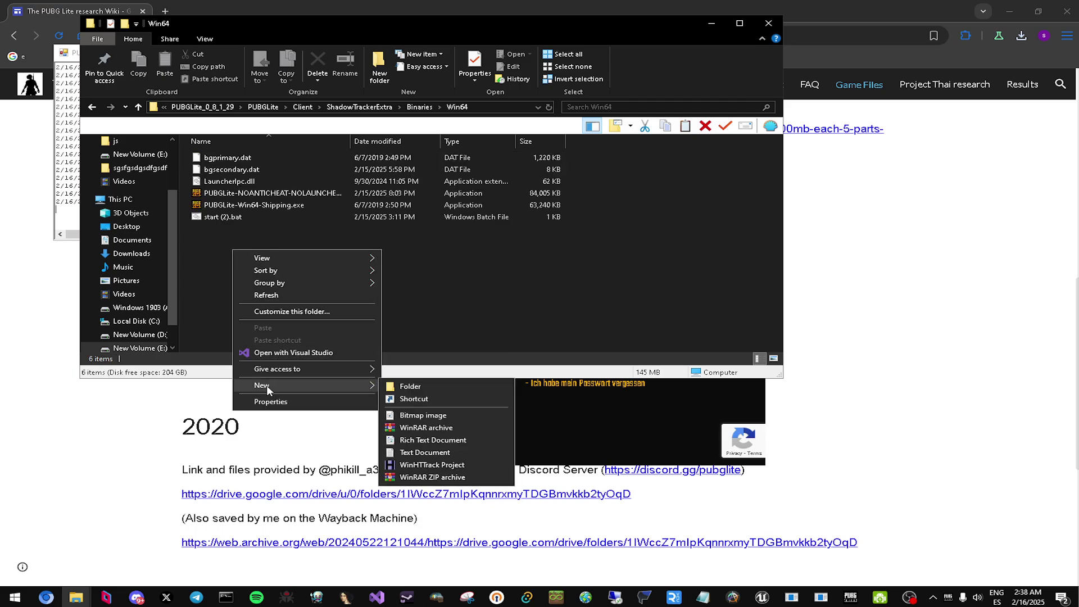
pyautogui.click(425, 452)
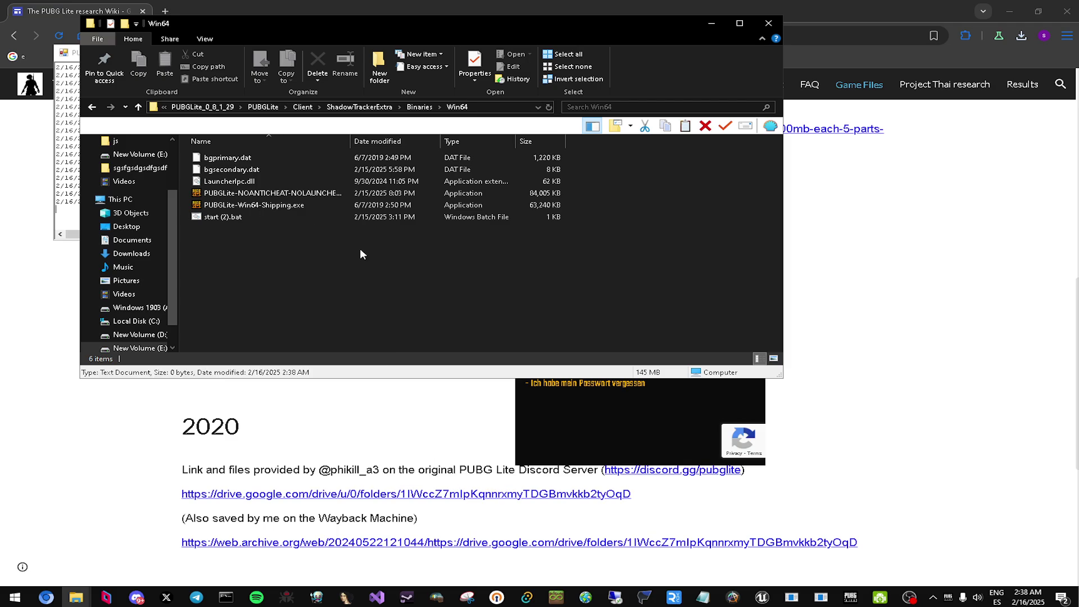
pyautogui.click(328, 313)
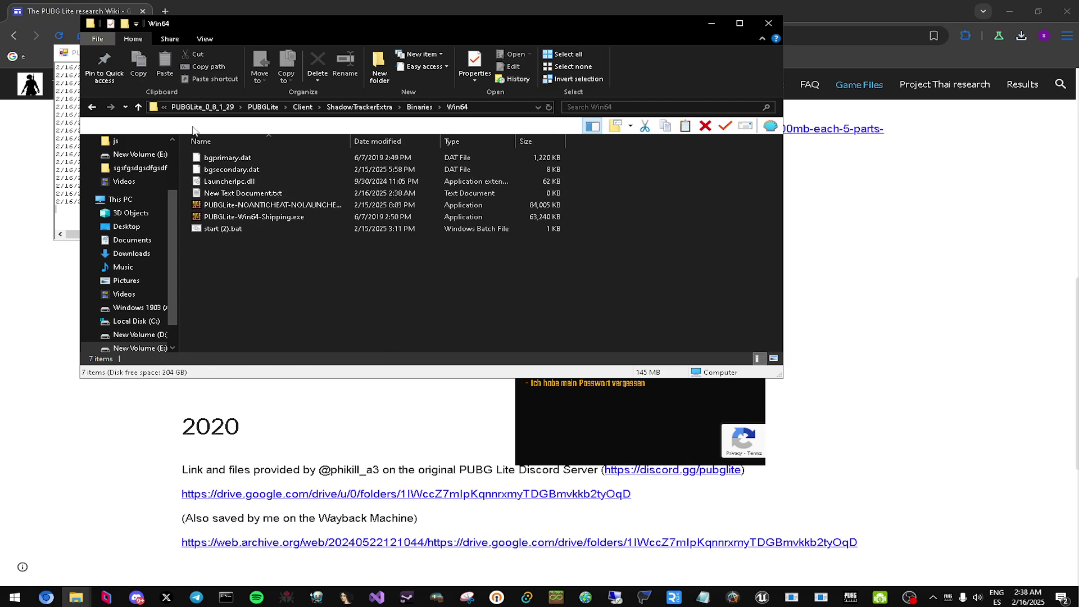
pyautogui.doubleClick(489, 18)
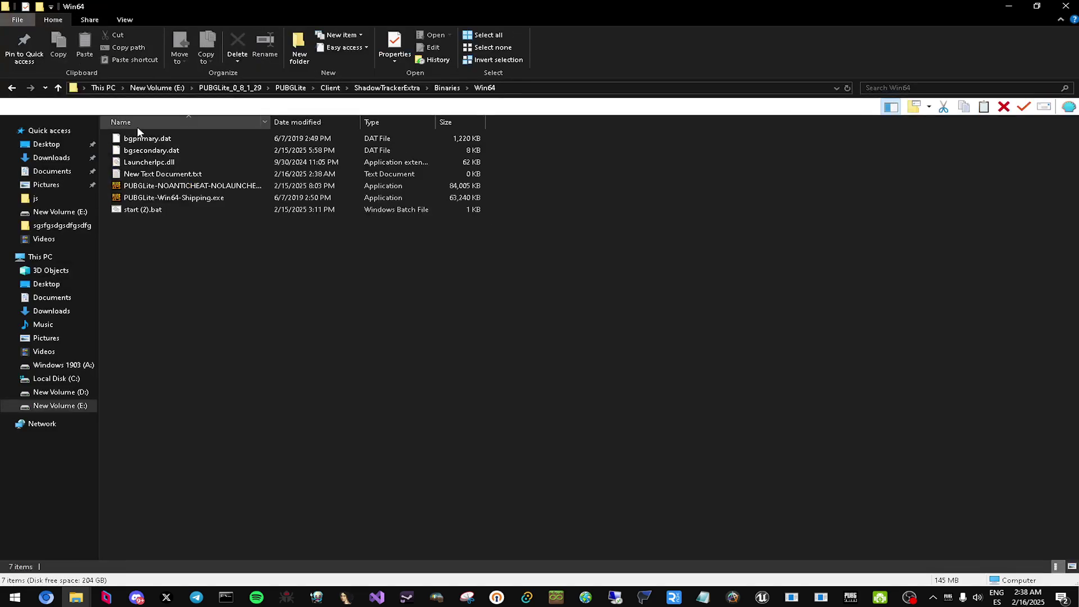
pyautogui.click(133, 21)
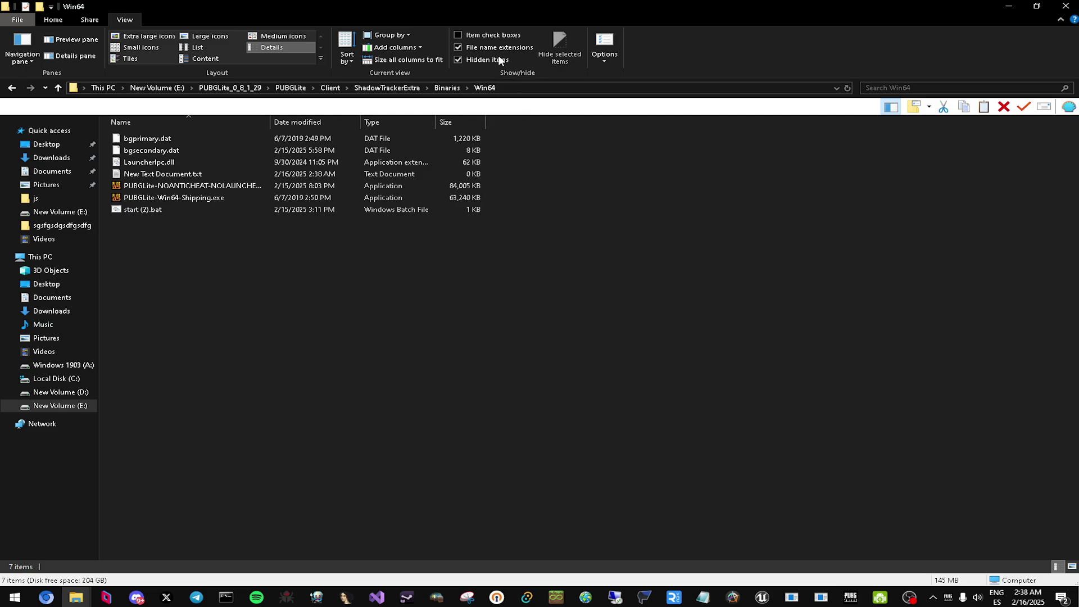
pyautogui.rightClick(168, 178)
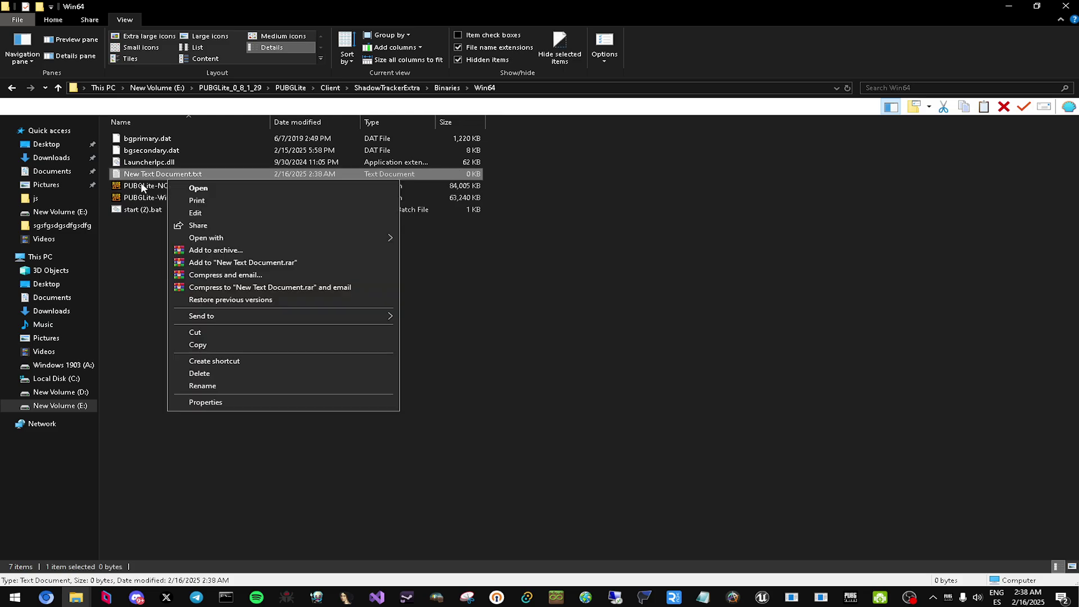
pyautogui.click(203, 387)
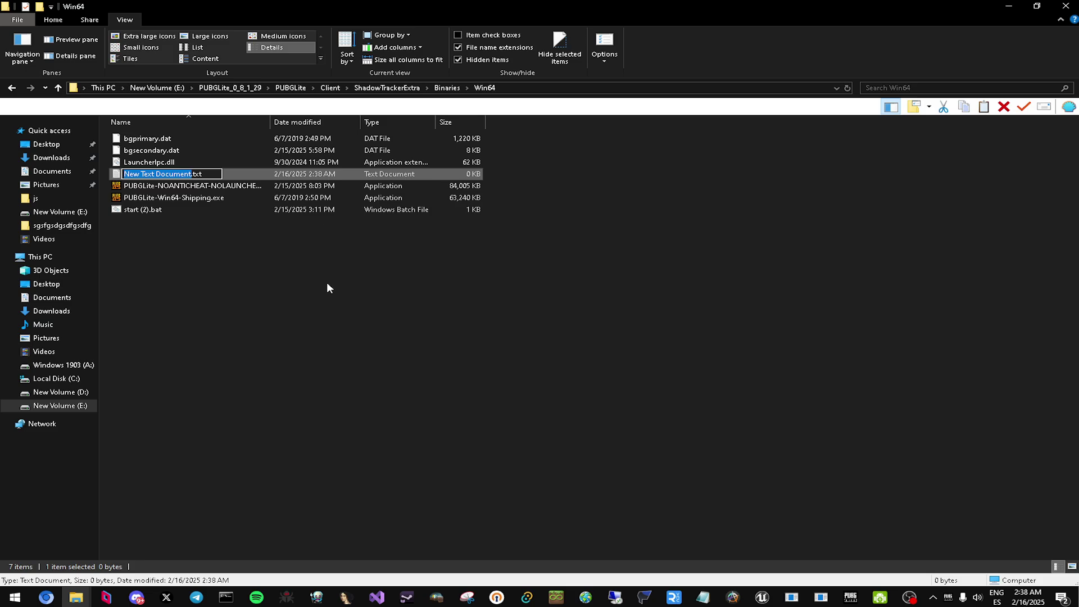
pyautogui.write('fhgfoadfhgasg.bat')
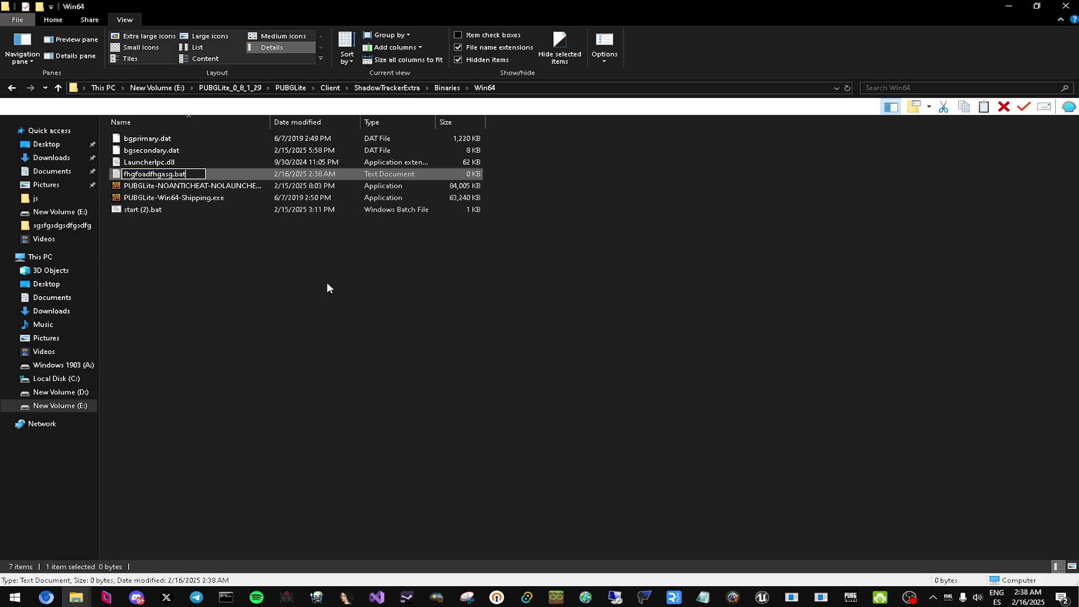
pyautogui.press('Escape')
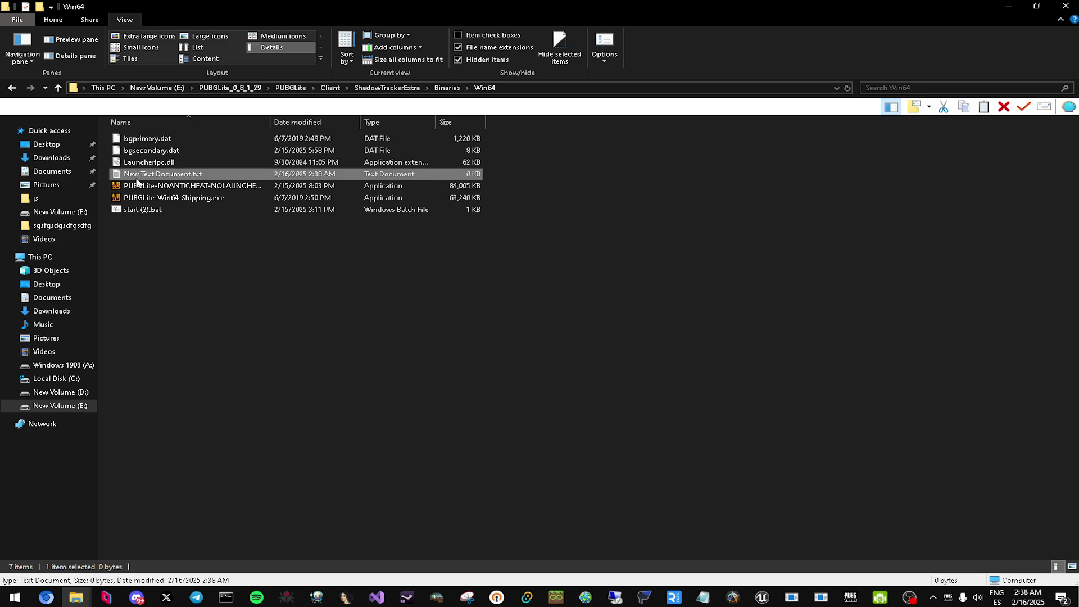
# Rename the new text document as shfgkjshdf.bat, replacing its .txt extension and accepting the change.
pyautogui.rightClick(171, 176)
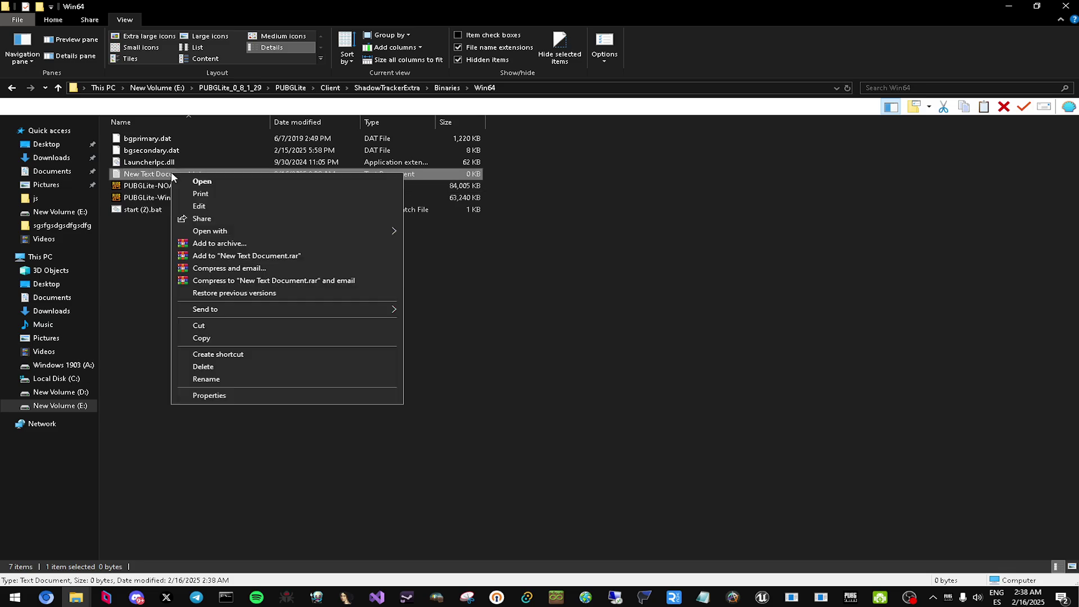
pyautogui.click(205, 380)
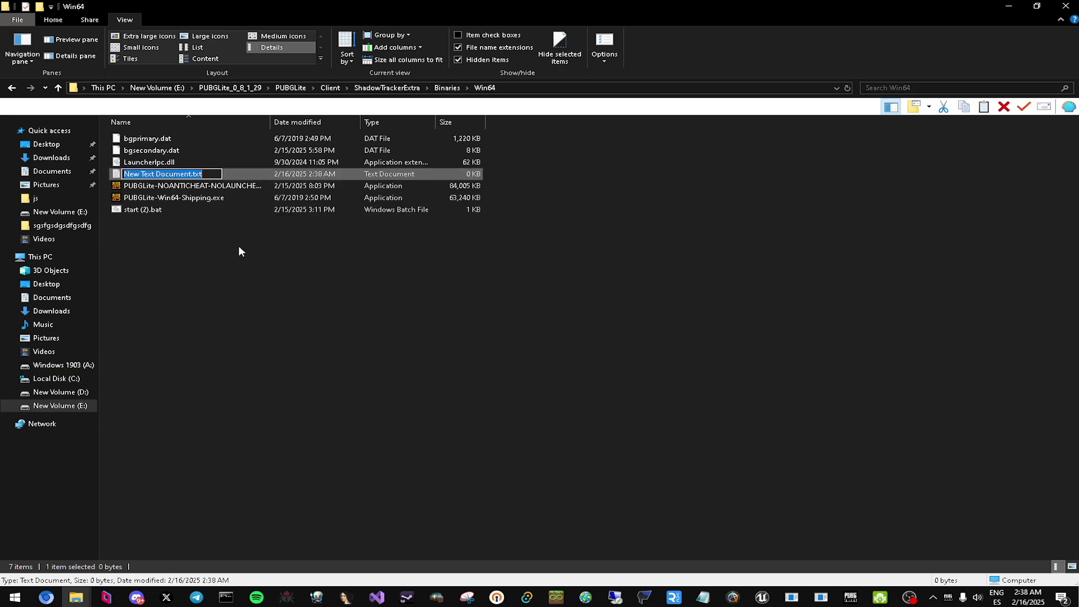
pyautogui.write('shfgkjshdf')
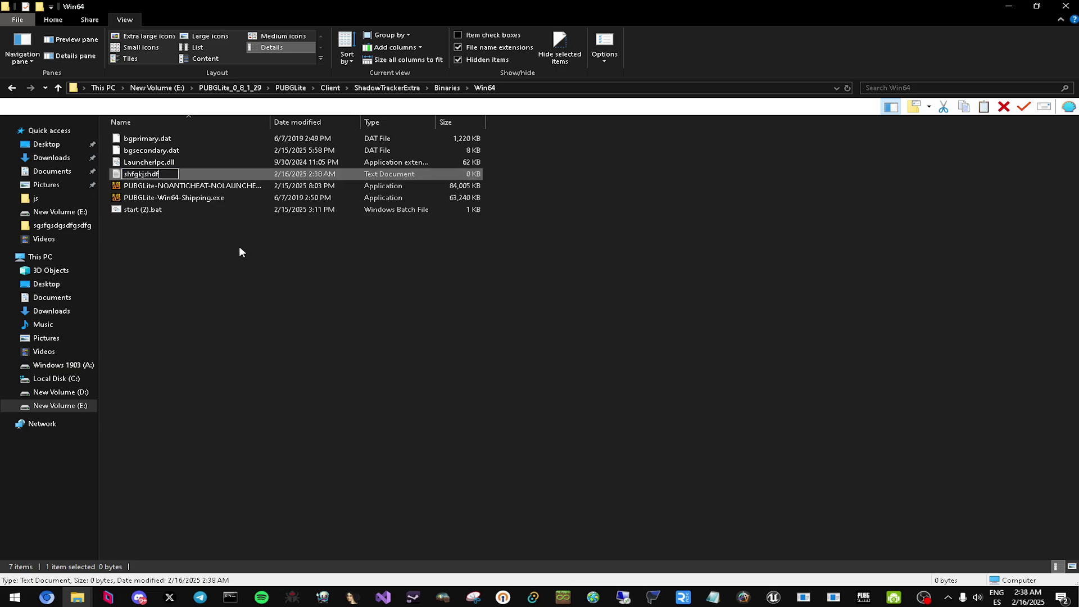
pyautogui.write('.bat')
pyautogui.press('Return')
pyautogui.press('Return')
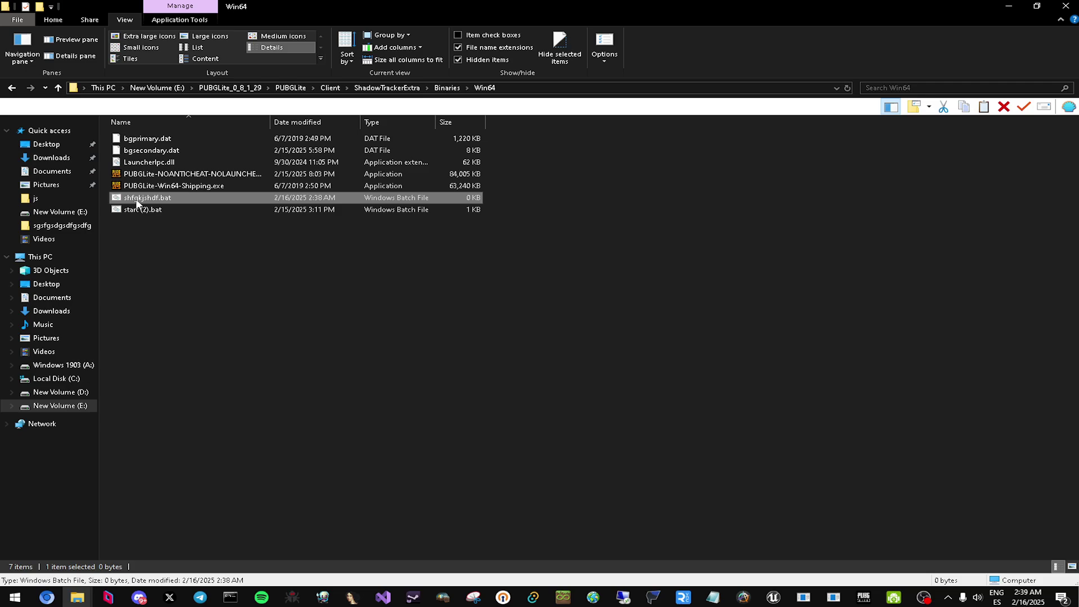
# Copy the full file name PUBGLite-Win64-Shipping.exe into shfgkjshdf.bat in Notepad and add the parameter -LobbyUrl= after it.
pyautogui.rightClick(160, 186)
pyautogui.click(235, 431)
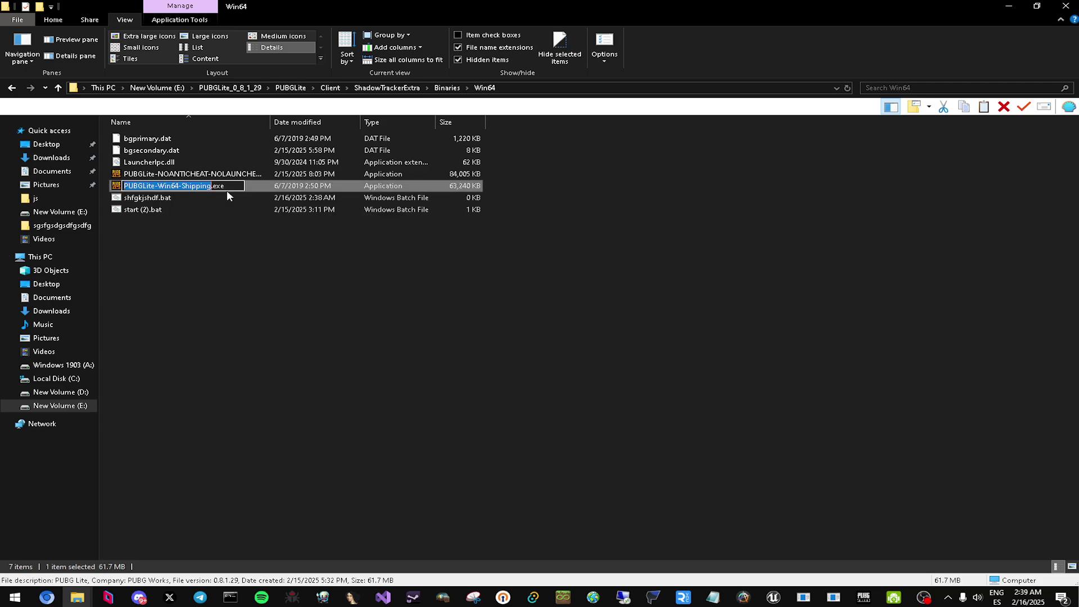
pyautogui.hotkey('ctrl', 'a')
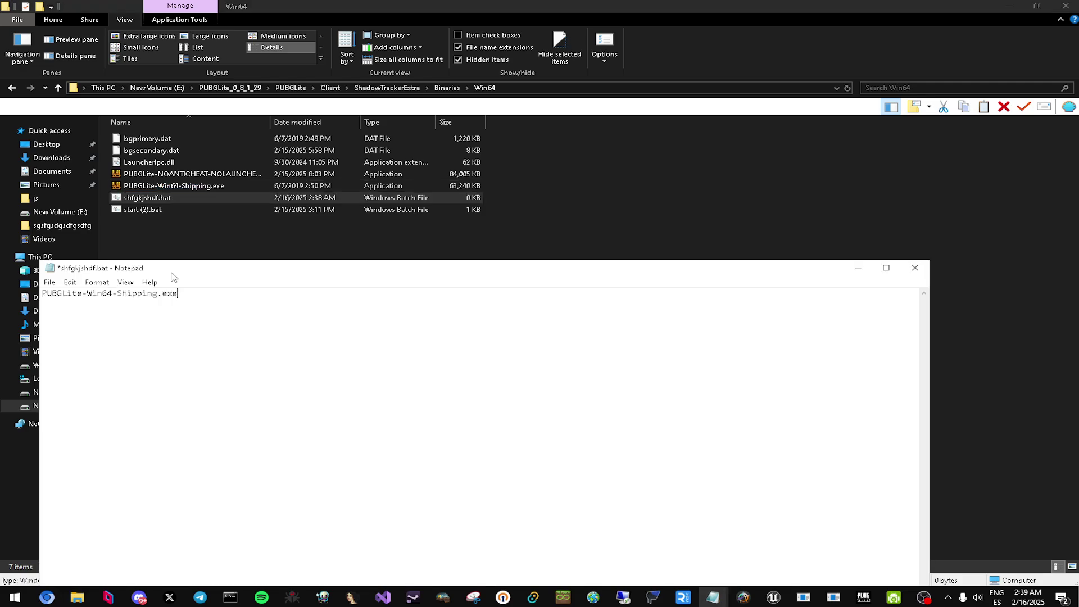
pyautogui.moveTo(172, 272); pyautogui.dragTo(316, 209)
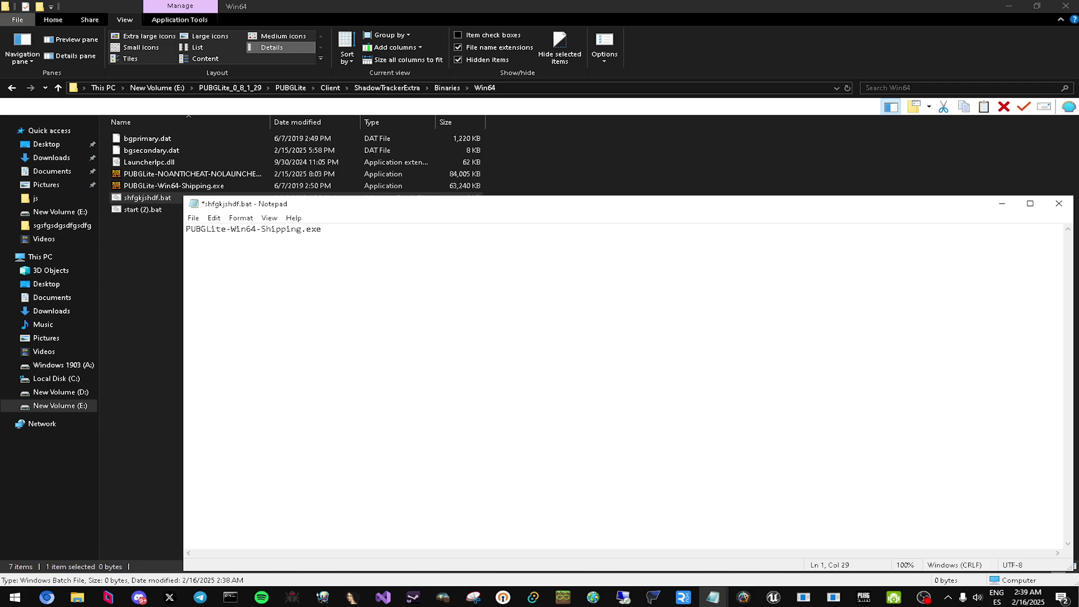
pyautogui.write('-LobbyUrl=')
# Copy the local index.html address from the untitled Notepad notes and open start (2).bat in Notepad as a reference.
pyautogui.click(53, 600)
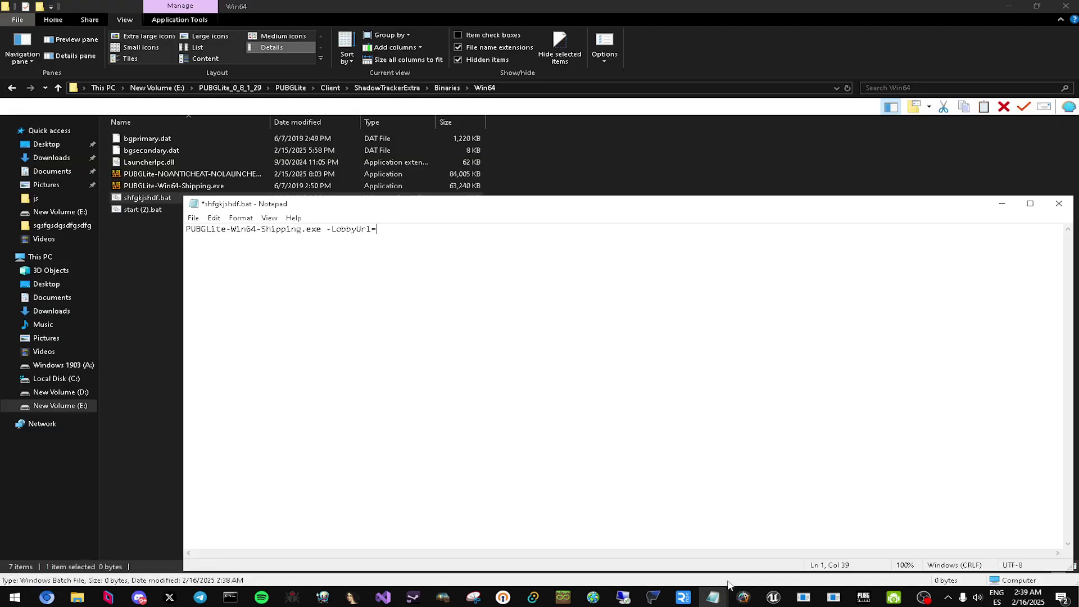
pyautogui.click(713, 596)
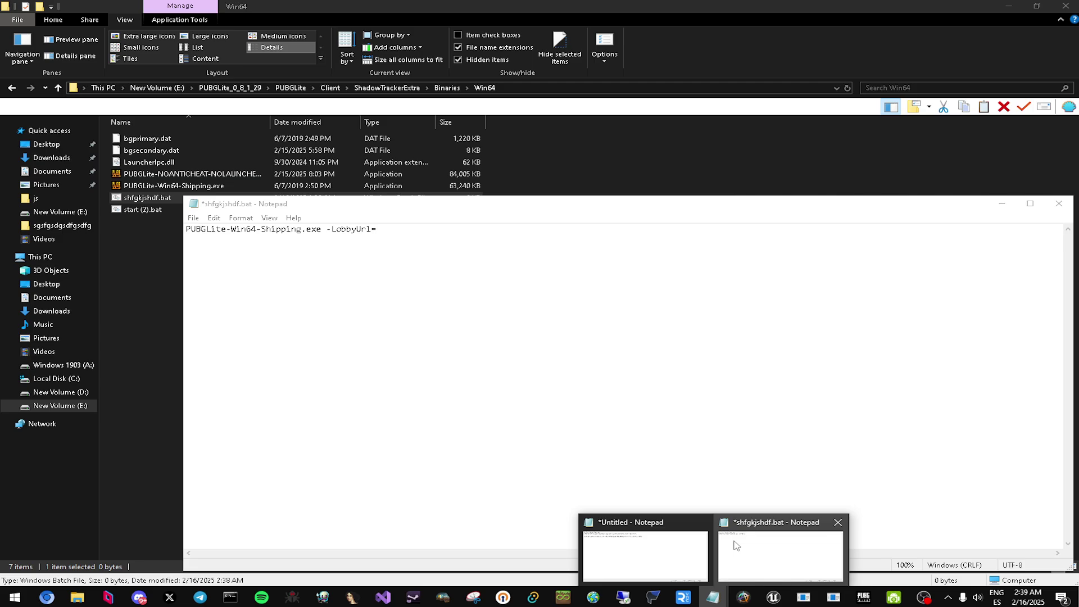
pyautogui.click(679, 548)
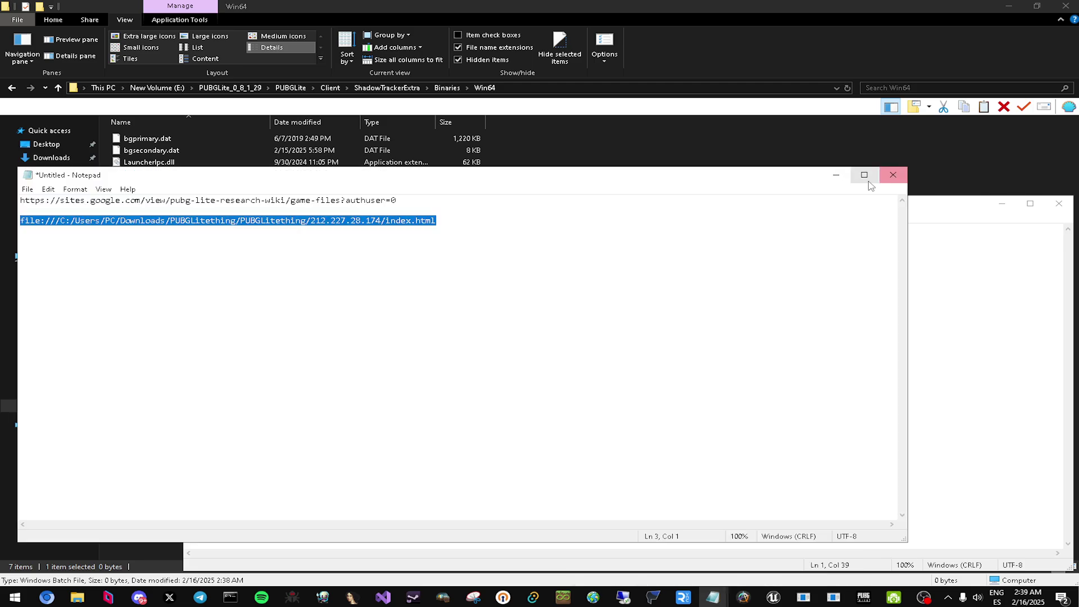
pyautogui.click(836, 174)
pyautogui.moveTo(331, 207); pyautogui.dragTo(322, 155)
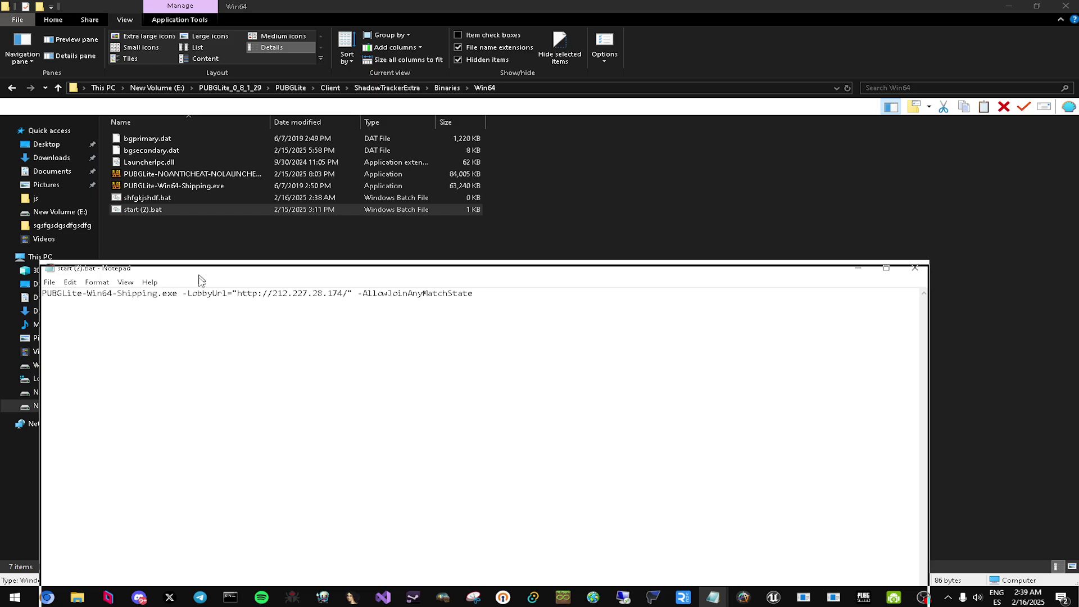
# Paste the copied index.html address in double quotes directly after -LobbyUrl= in shfgkjshdf.bat.
pyautogui.moveTo(712, 597)
pyautogui.click(748, 556)
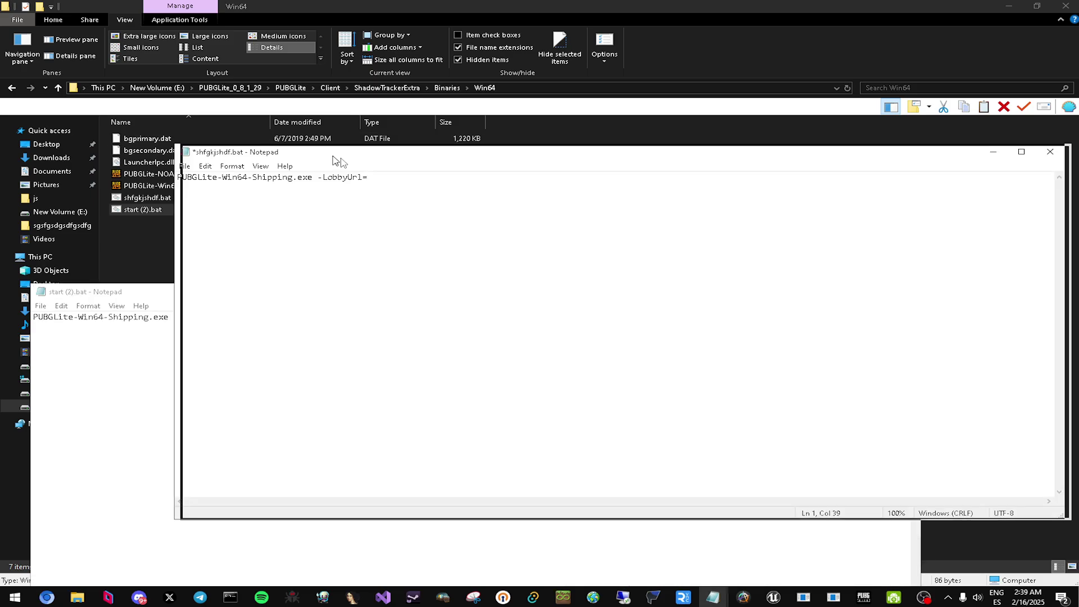
pyautogui.moveTo(336, 161); pyautogui.dragTo(552, 237)
pyautogui.click(563, 269)
pyautogui.write('"')
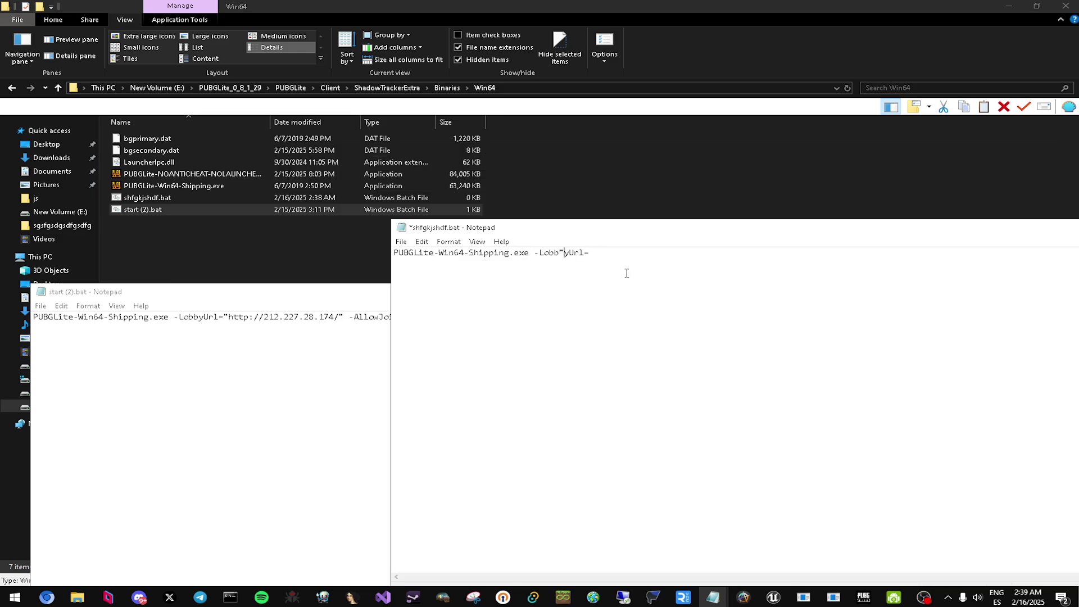
pyautogui.press('BackSpace')
pyautogui.click(590, 252)
pyautogui.write('""')
pyautogui.press('Left')
pyautogui.write('file:///C:/Users/PC/Downloads/PUBGLitething/PUBGLitething/212.227.28.174/index.html')
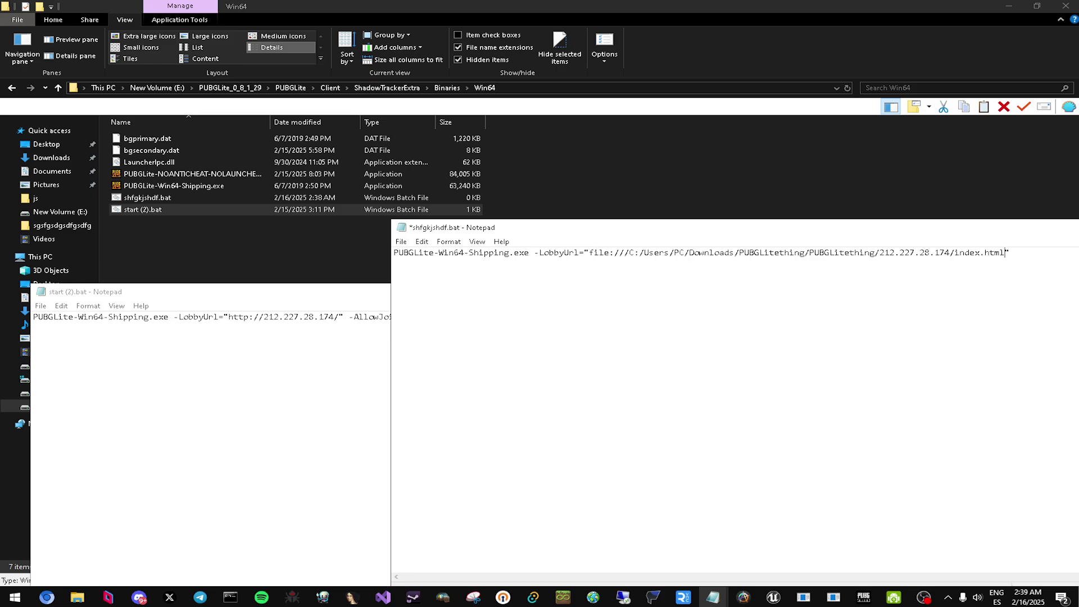
# Add the parameter -AllowJoinAnyMatchState after the quoted address, as in start (2).bat, and save shfgkjshdf.bat.
pyautogui.press('Right')
pyautogui.moveTo(724, 233); pyautogui.dragTo(381, 337)
pyautogui.write('-AllowJoinAnt')
pyautogui.press('BackSpace')
pyautogui.write('yM')
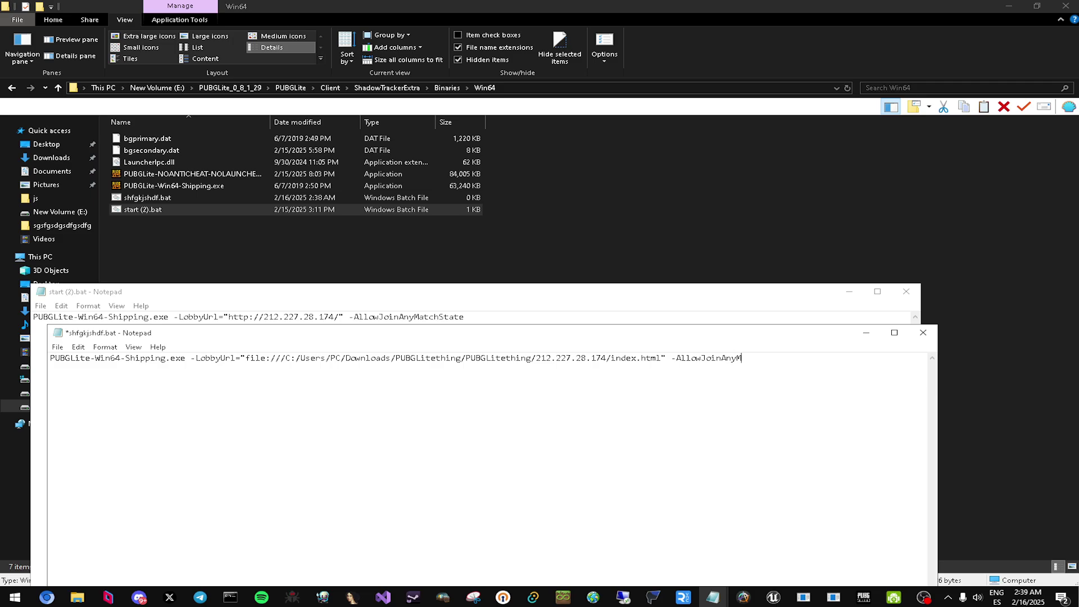
pyautogui.write('atchState')
pyautogui.hotkey('ctrl', 's')
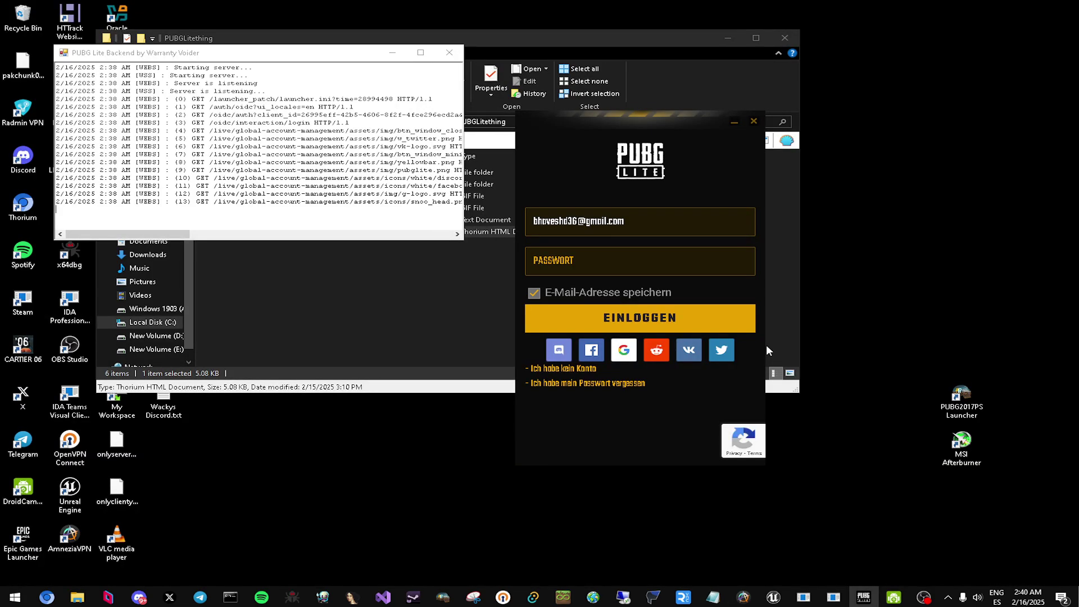
# Return to File Explorer and open PUBGLite_0_8_1_29 on drive E: down to its Win64 folder.
pyautogui.hotkey('alt', 'Tab')
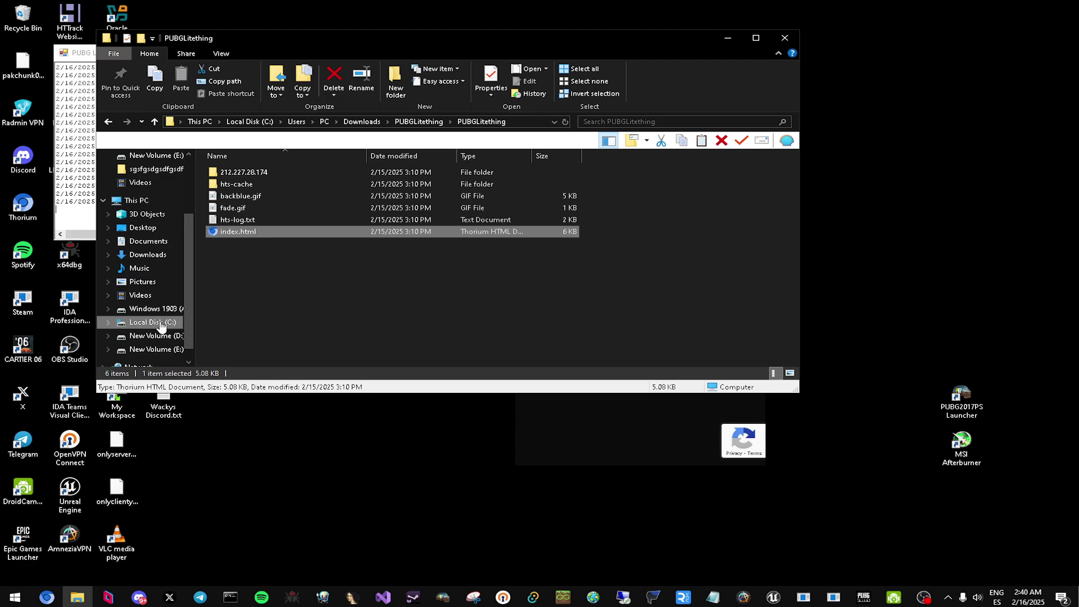
pyautogui.click(156, 349)
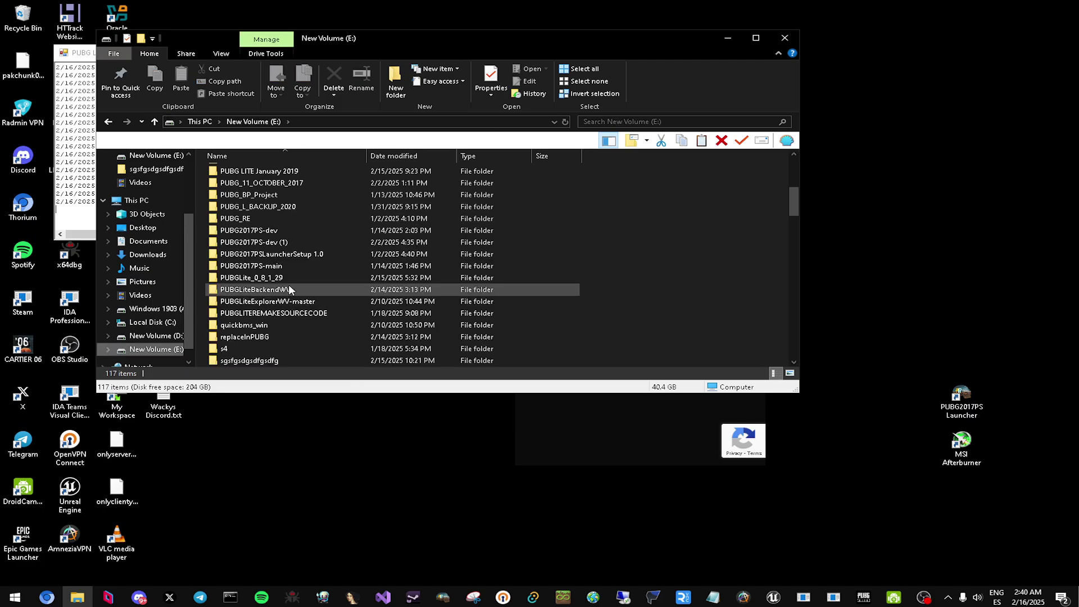
pyautogui.click(277, 278)
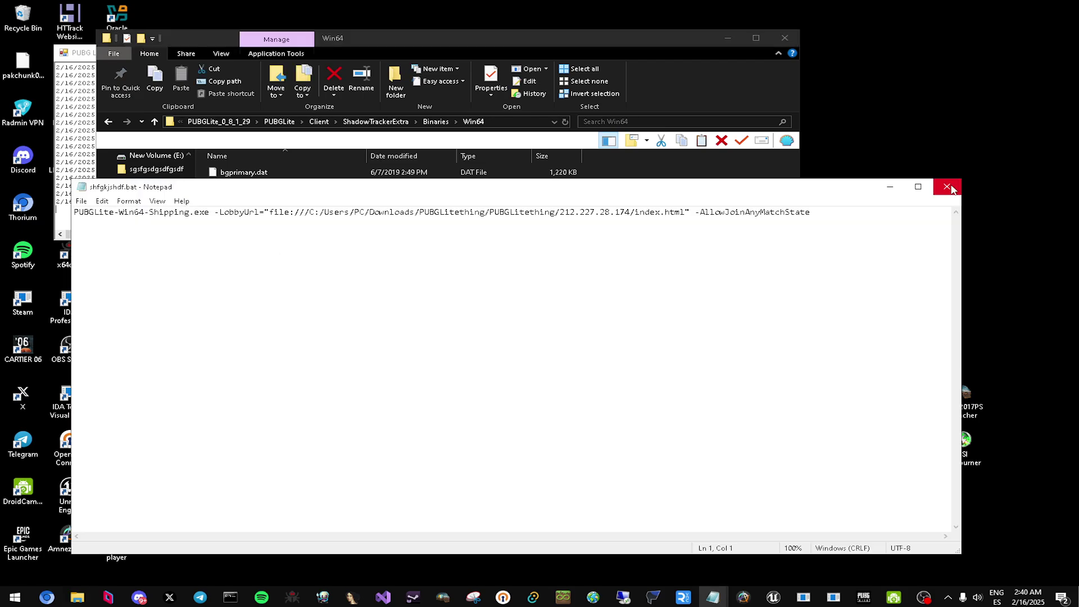
# Close the Notepad window of shfgkjshdf.bat and run the batch file from the Win64 folder.
pyautogui.click(949, 188)
pyautogui.rightClick(251, 231)
pyautogui.click(298, 278)
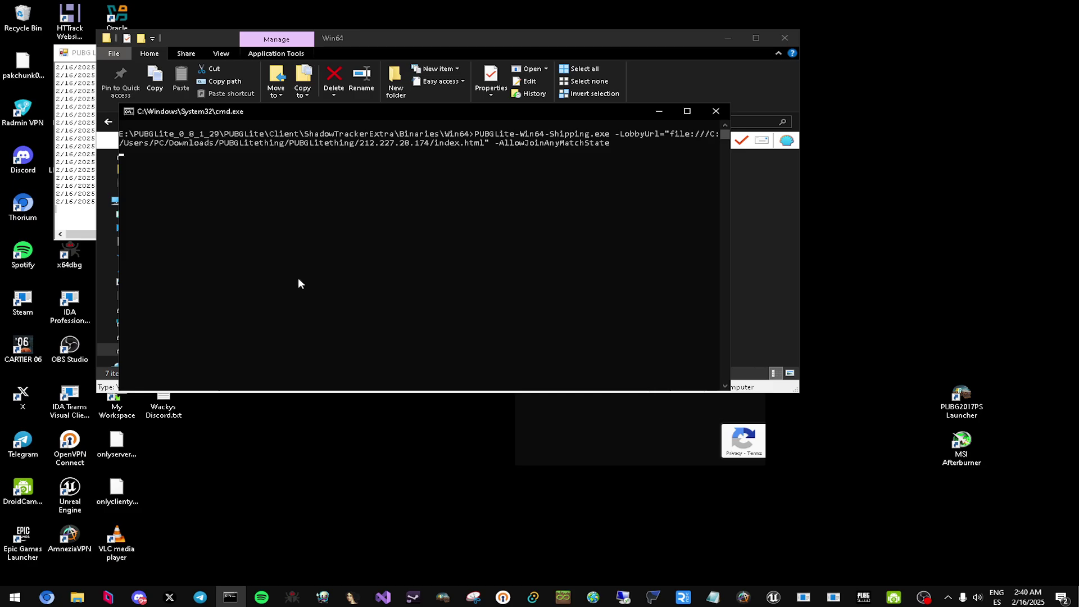